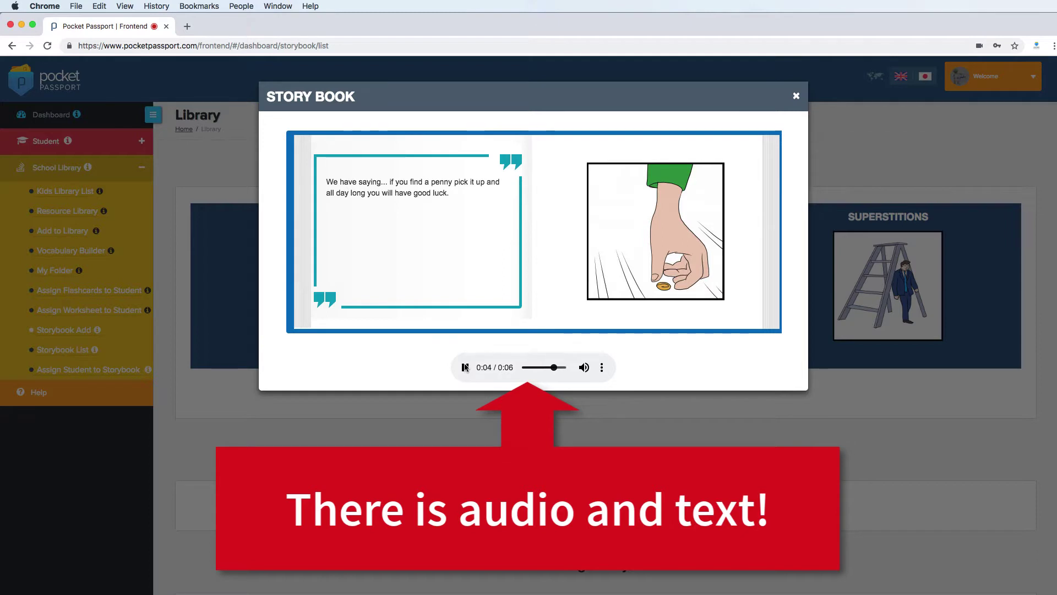
Step: Page through the Superstitions storybook and play the audio for the page about stepping on a crack
click(747, 311)
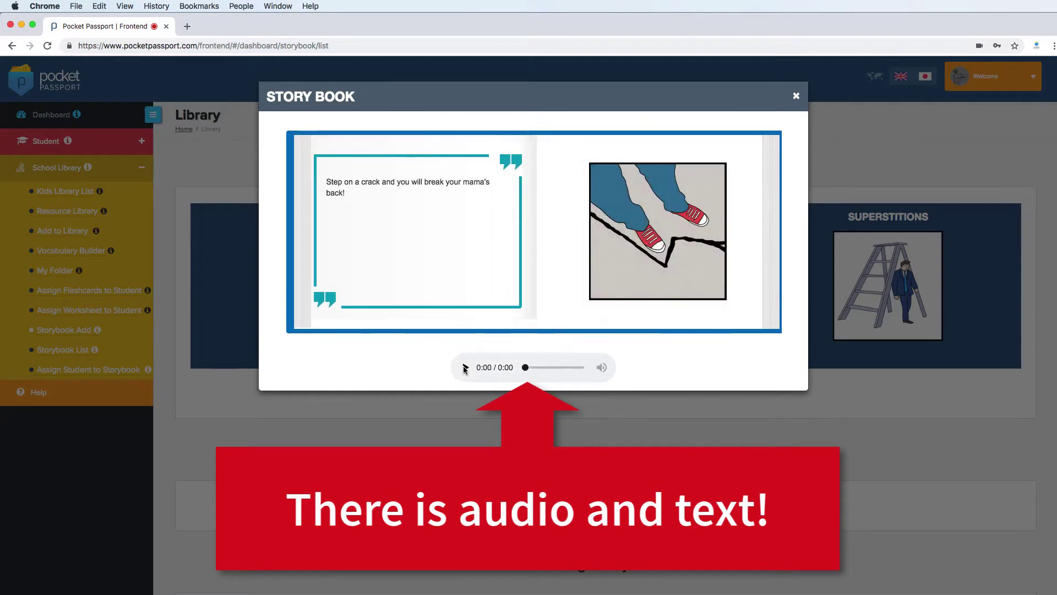
click(465, 367)
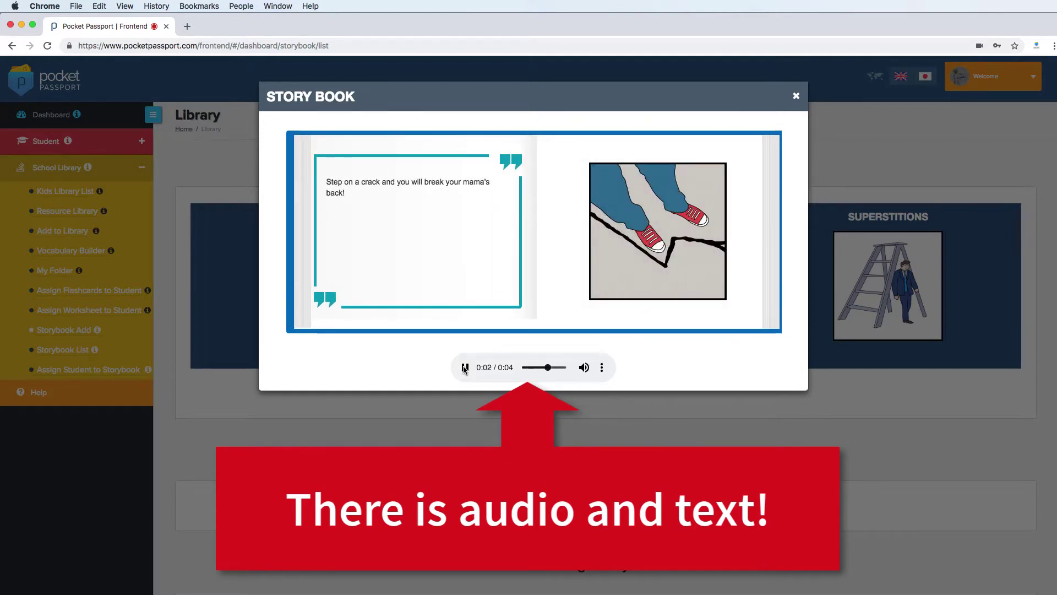
click(767, 323)
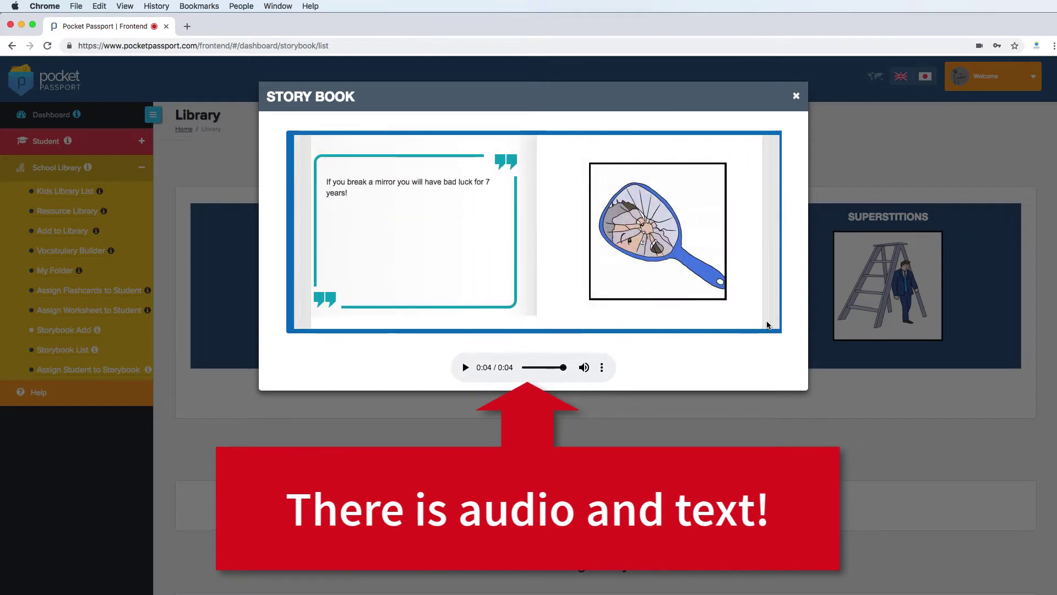
click(767, 325)
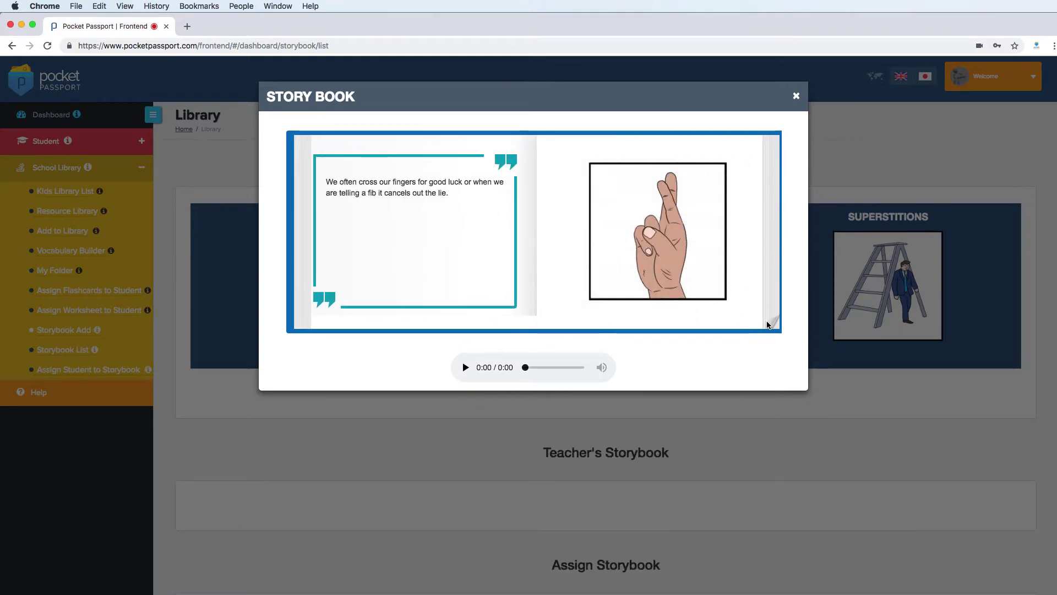
click(767, 324)
click(767, 324)
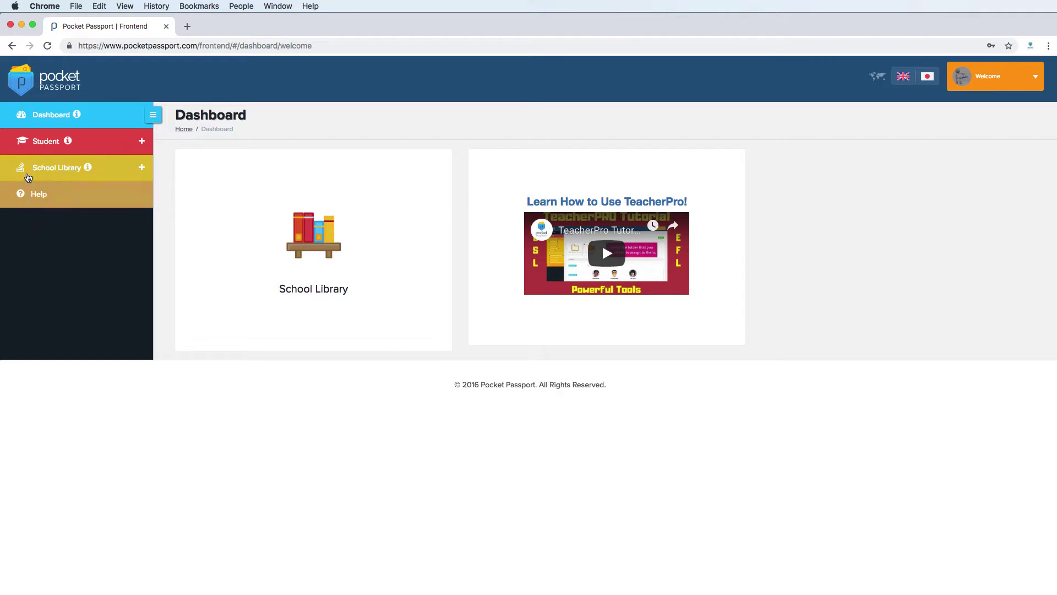
Step: Open the Vocabulary Builder in the School Library and browse the available flashcard categories
click(28, 175)
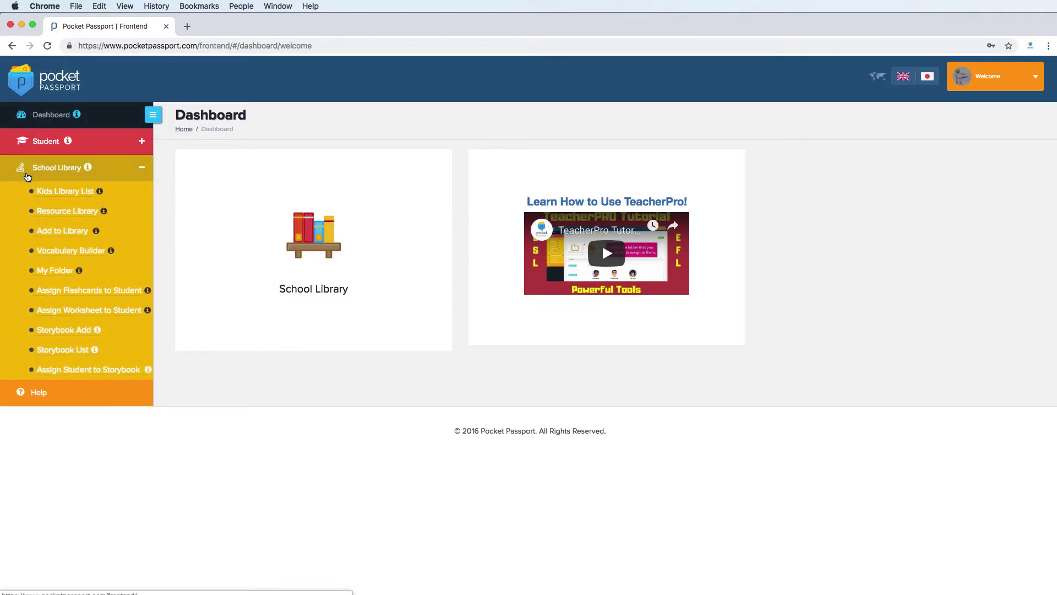
click(35, 251)
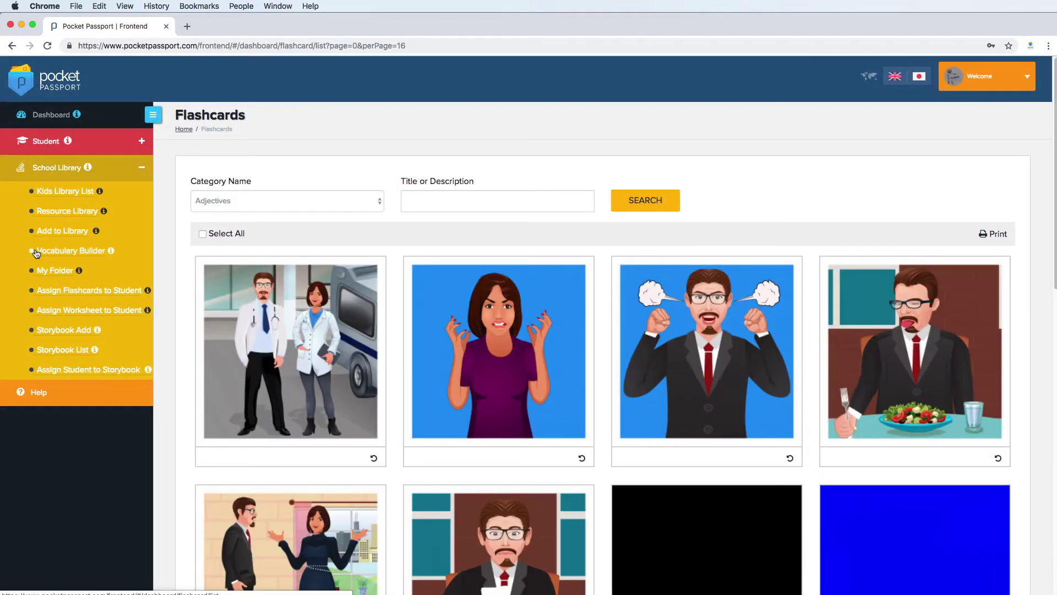
click(196, 201)
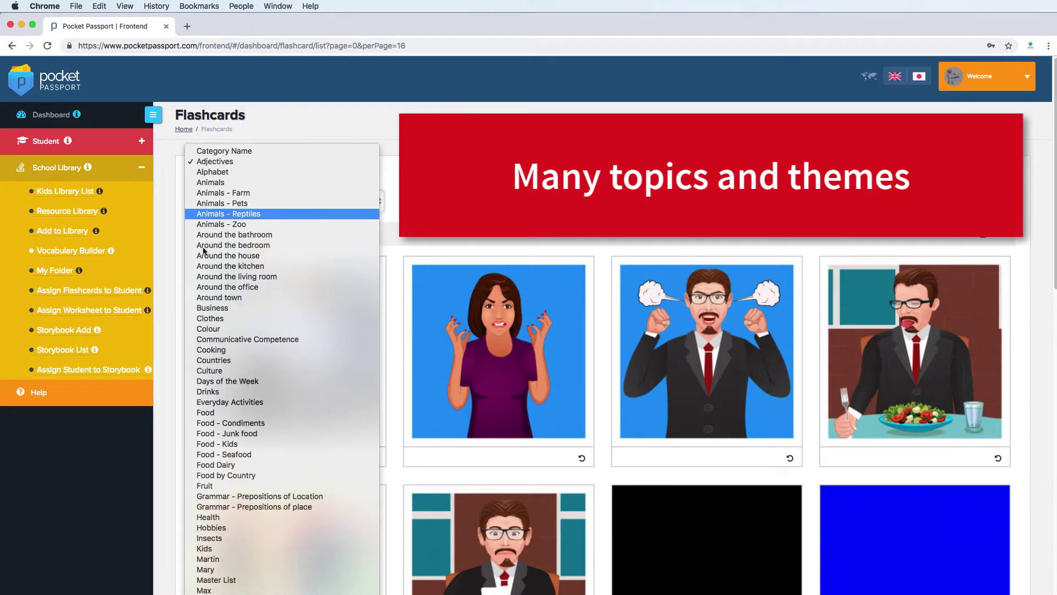
scroll(203, 248, down, 5)
scroll(203, 251, down, 5)
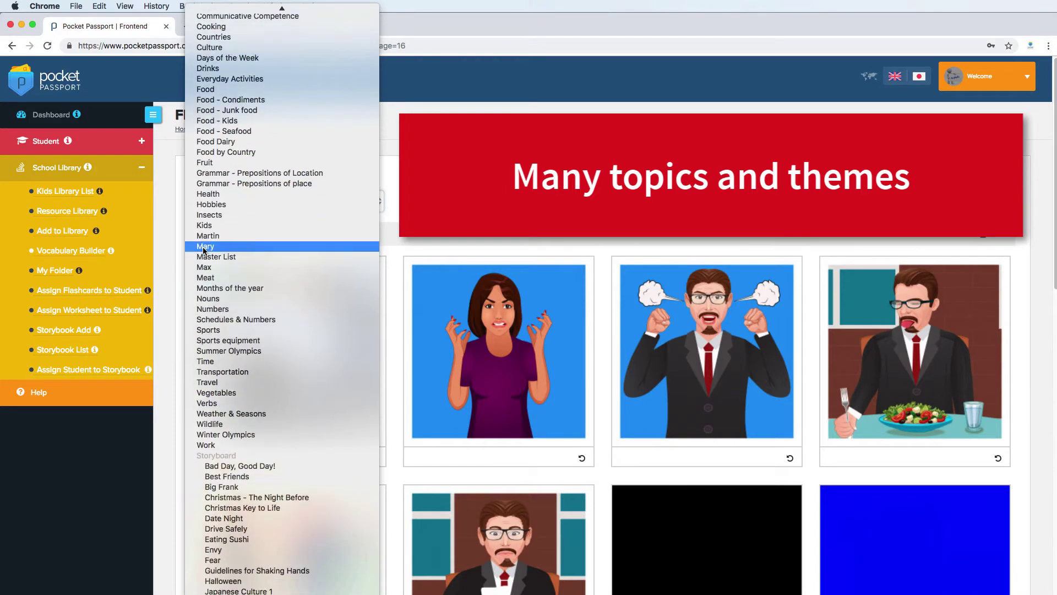
scroll(203, 250, up, 8)
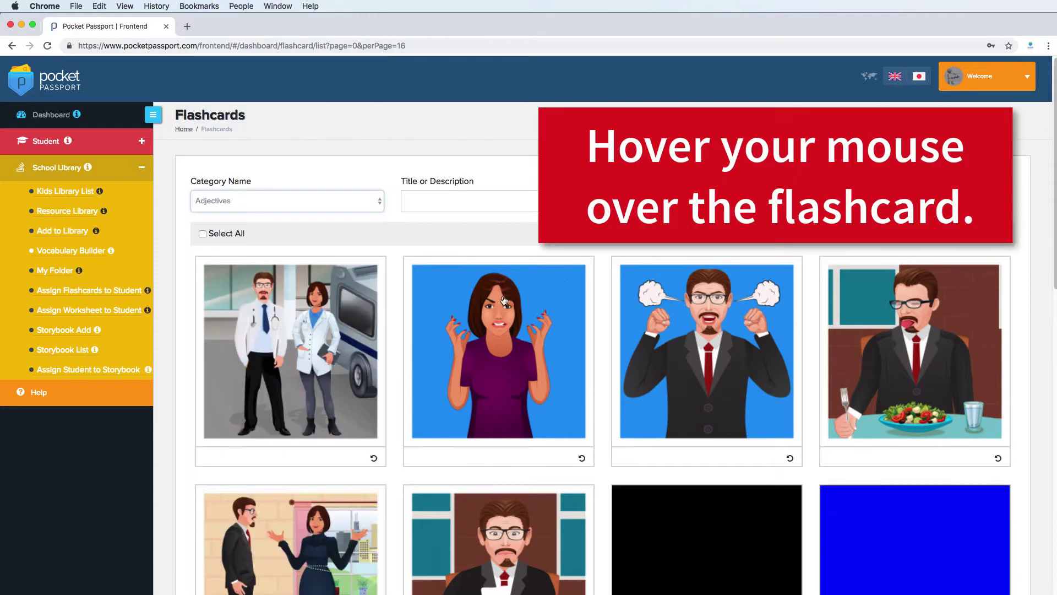
Step: Select the flashcards of the shopkeeper and of the man beside the woman picking up the pink toy
scroll(672, 340, down, 5)
scroll(673, 340, down, 3)
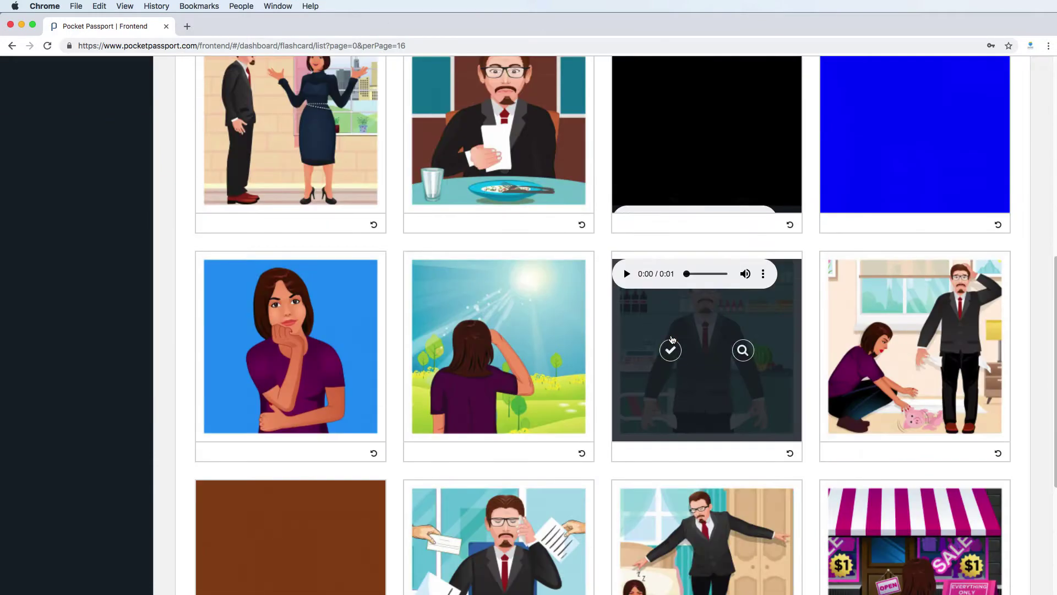
click(672, 347)
scroll(609, 331, down, 4)
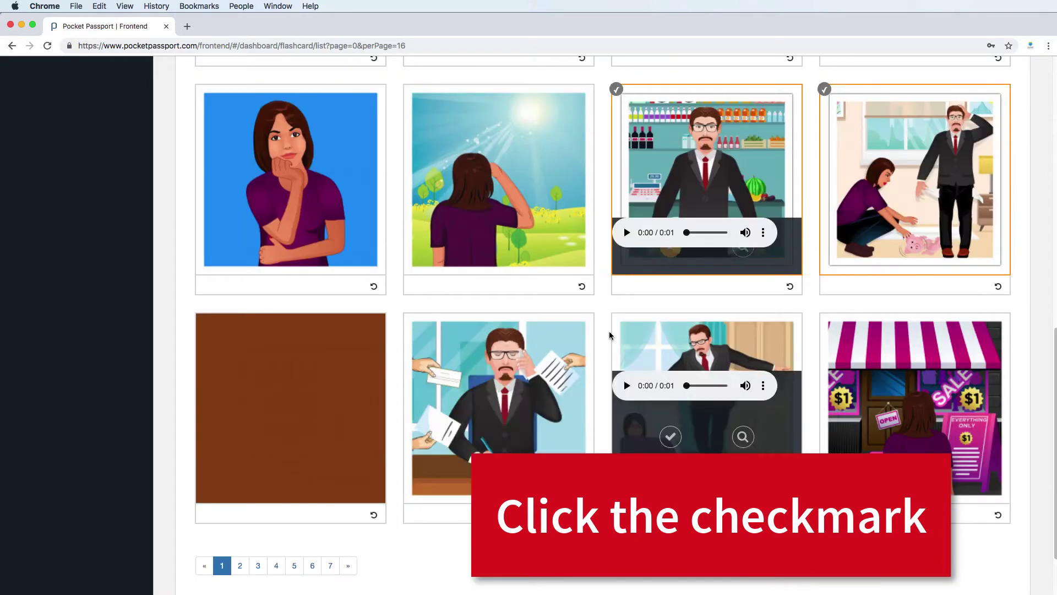
Step: Go to page 2 of the Adjectives flashcards and select the man scratching his head and the woman with a finger at her mouth
click(240, 496)
scroll(271, 440, down, 3)
scroll(272, 440, down, 1)
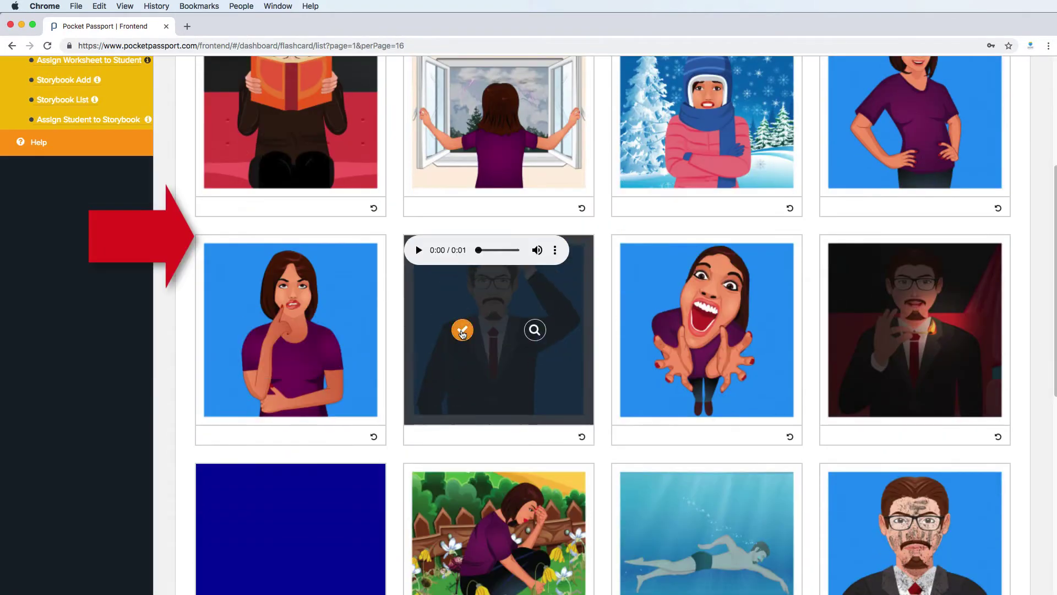
click(461, 331)
click(255, 331)
Step: Save the selected flashcards to a new storybook folder named "My Storybook A" with the description "Sample Story 1"
scroll(261, 334, up, 4)
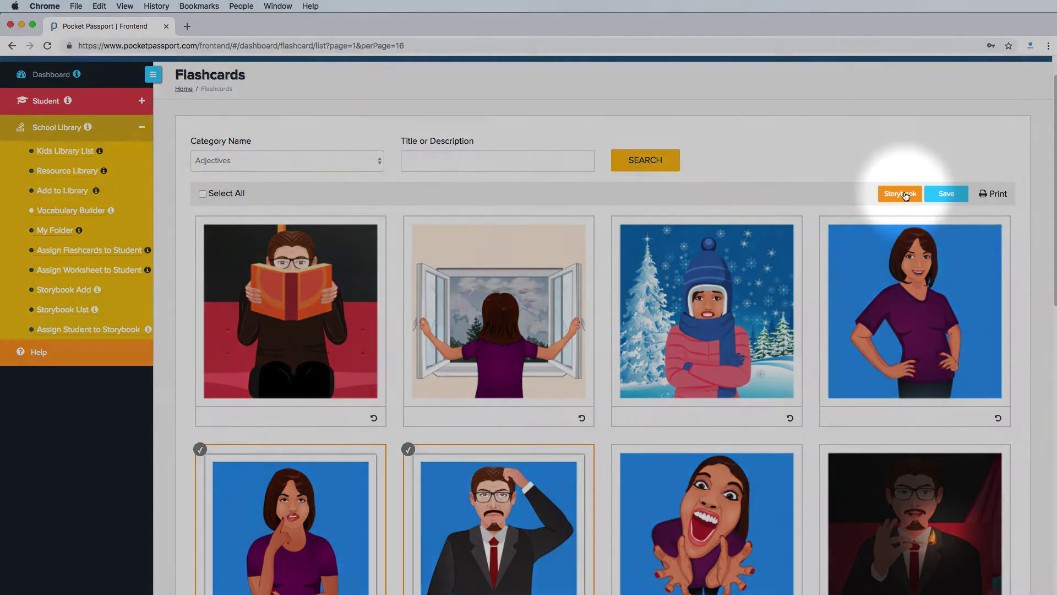
click(900, 194)
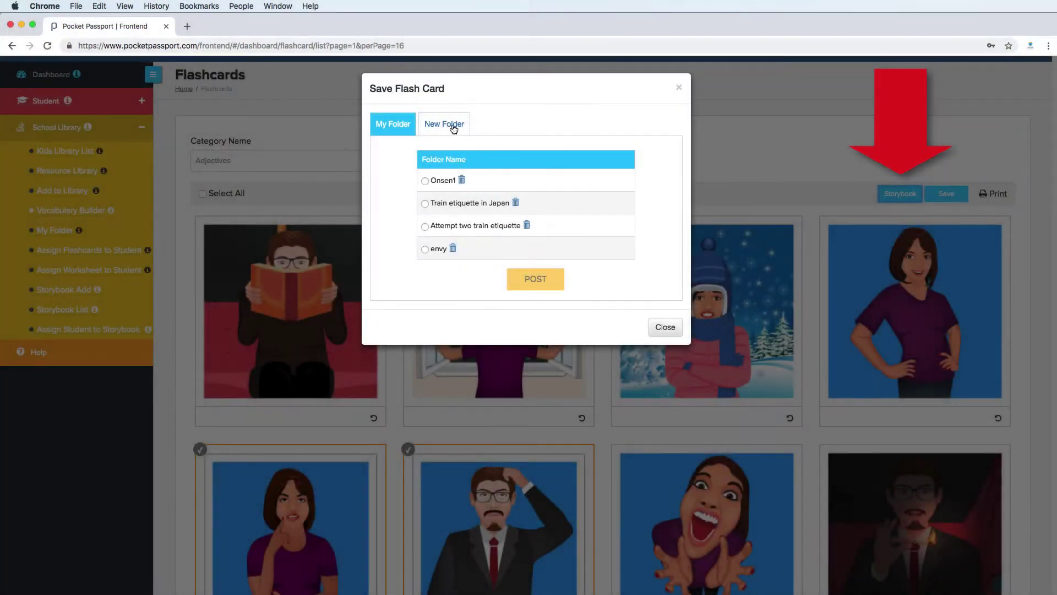
click(453, 126)
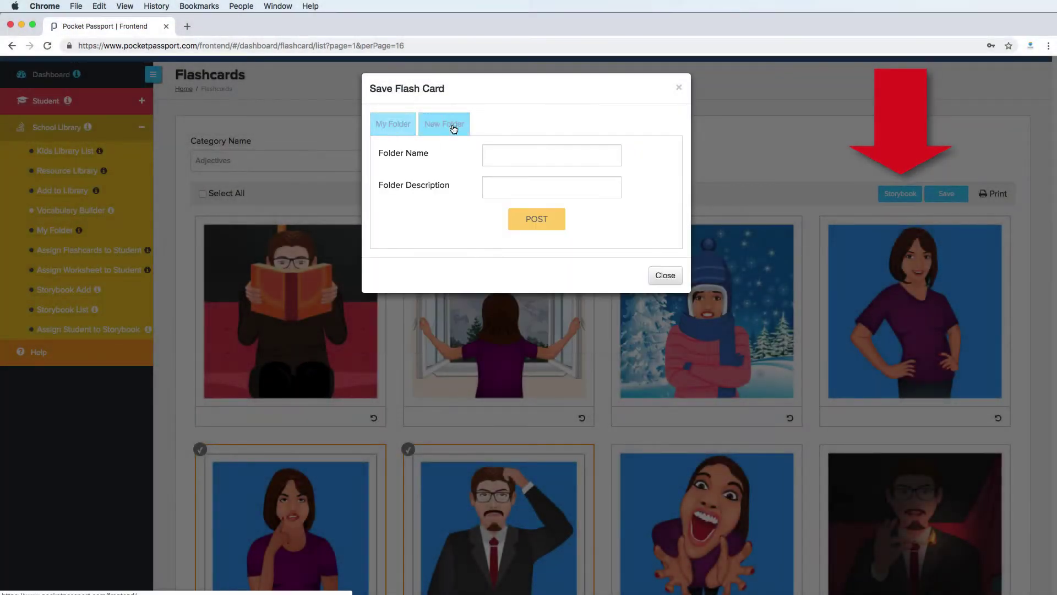
click(396, 126)
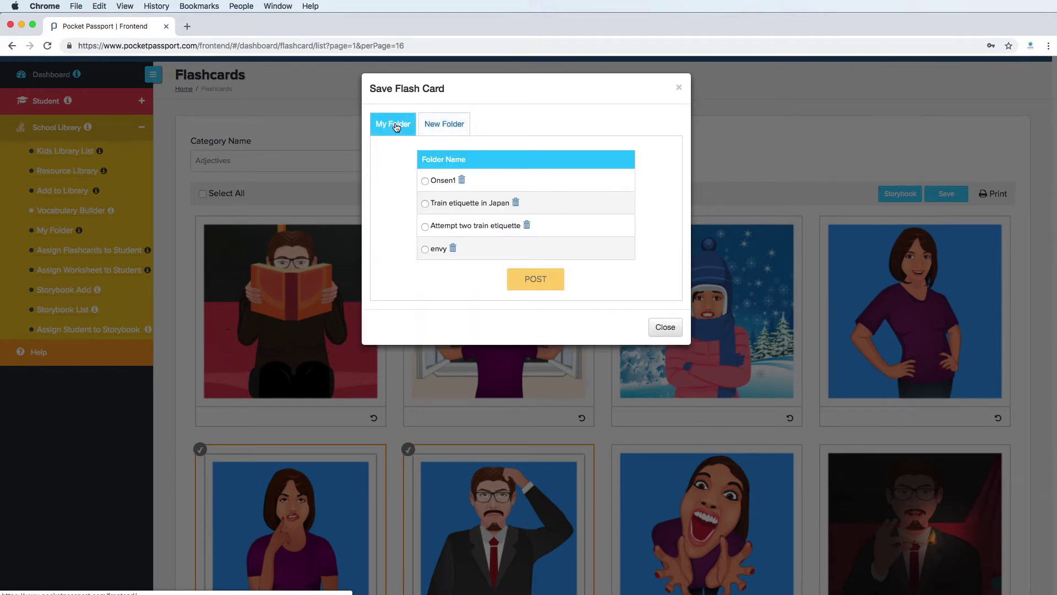
click(431, 125)
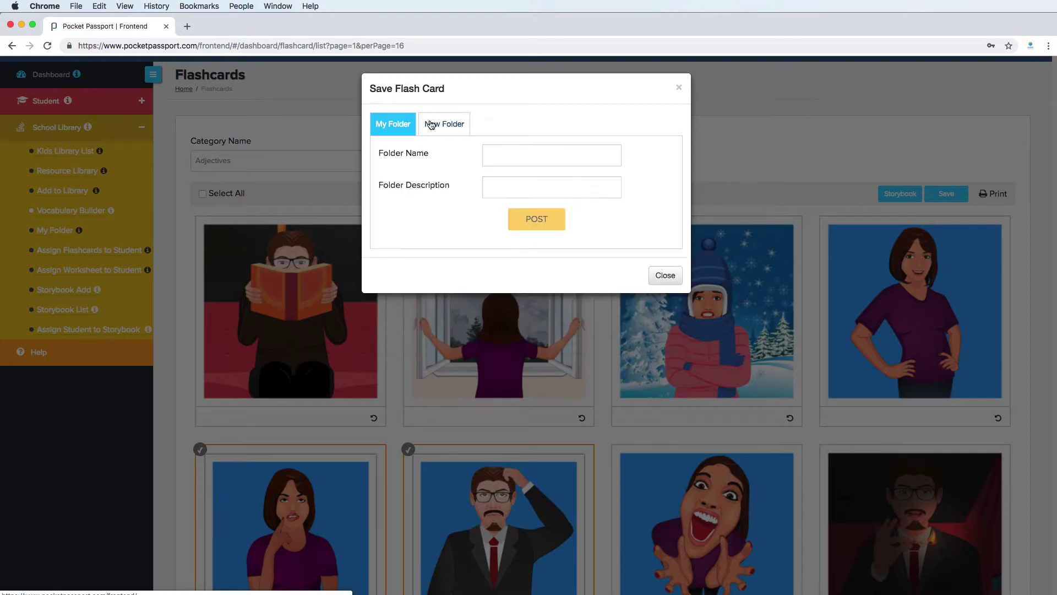
click(546, 157)
text(My Storyb)
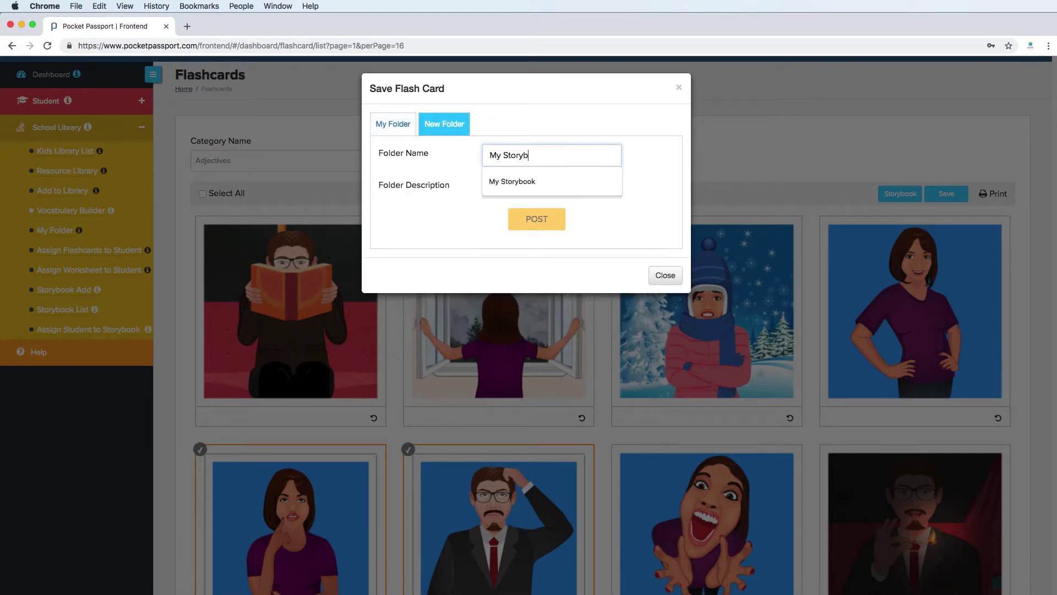
text(ook A)
click(539, 183)
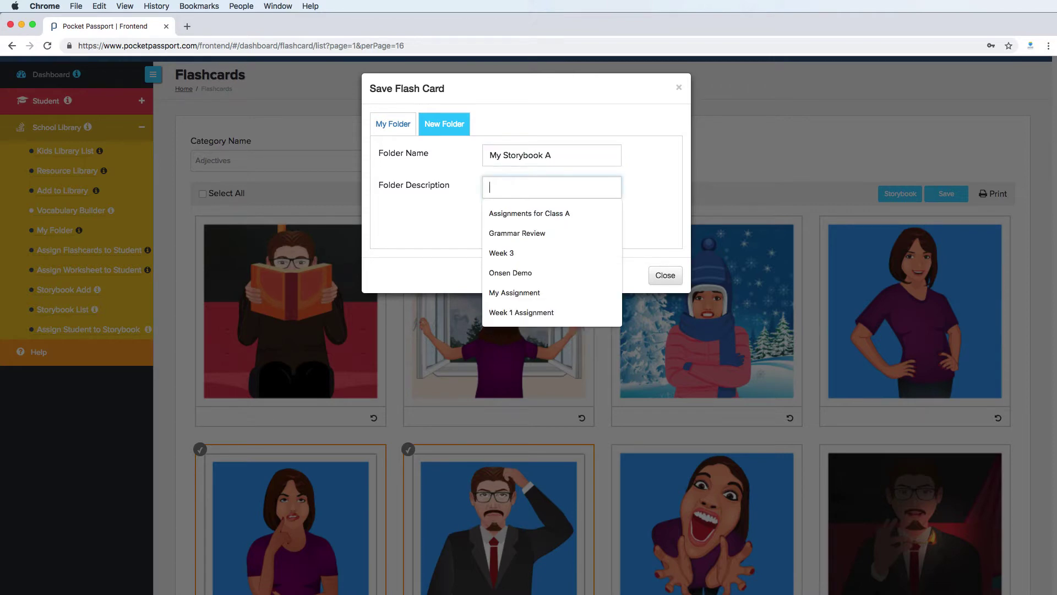
text(Sample Story 1)
click(535, 221)
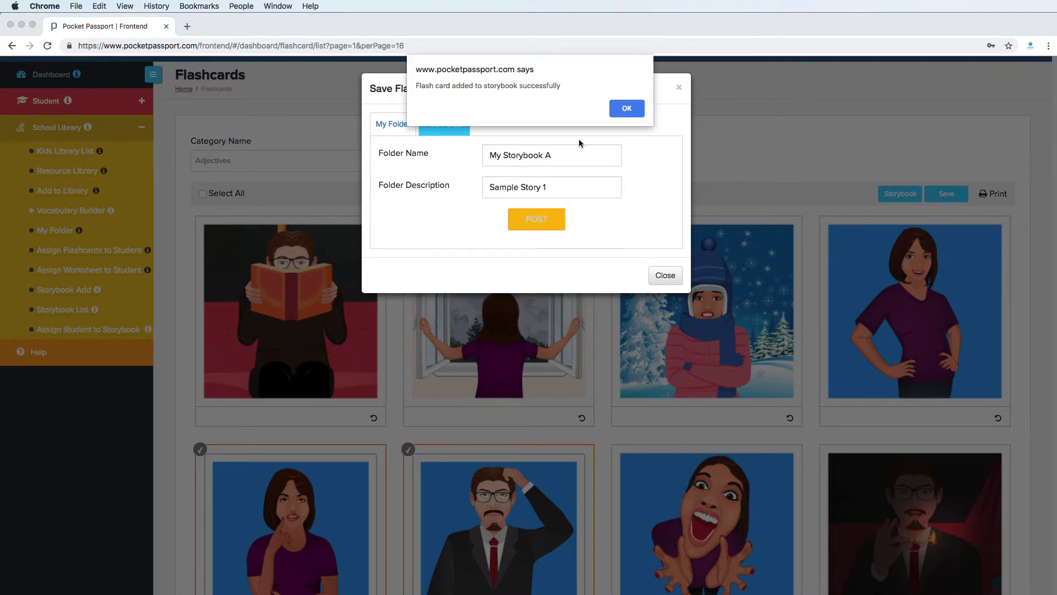
click(619, 108)
Step: Switch the category to Nouns and select the flashcards of the airport travellers, the couple viewing a painting and the open book
click(209, 165)
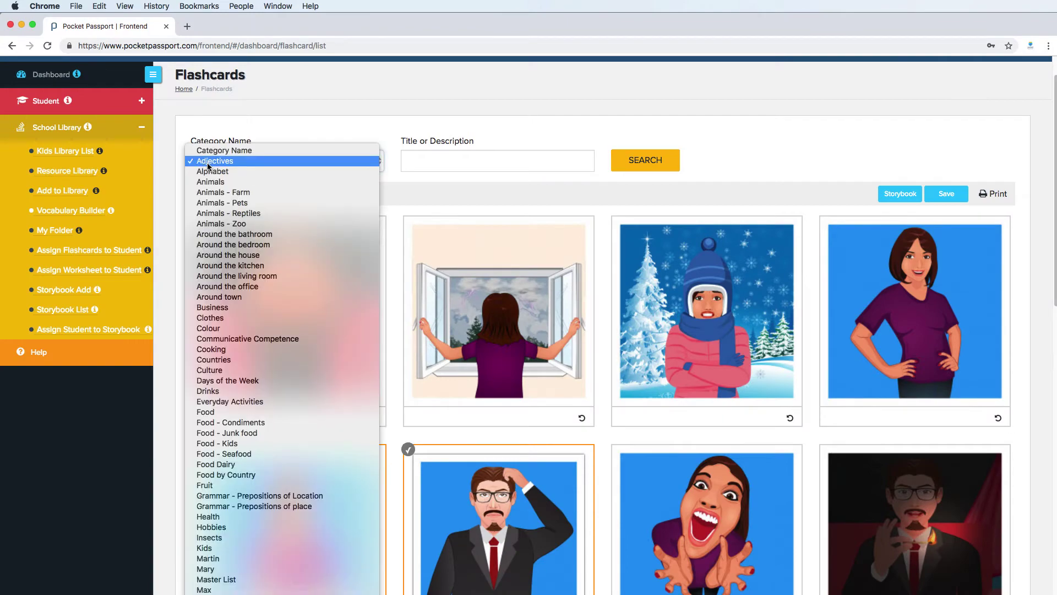
click(209, 166)
scroll(551, 231, down, 7)
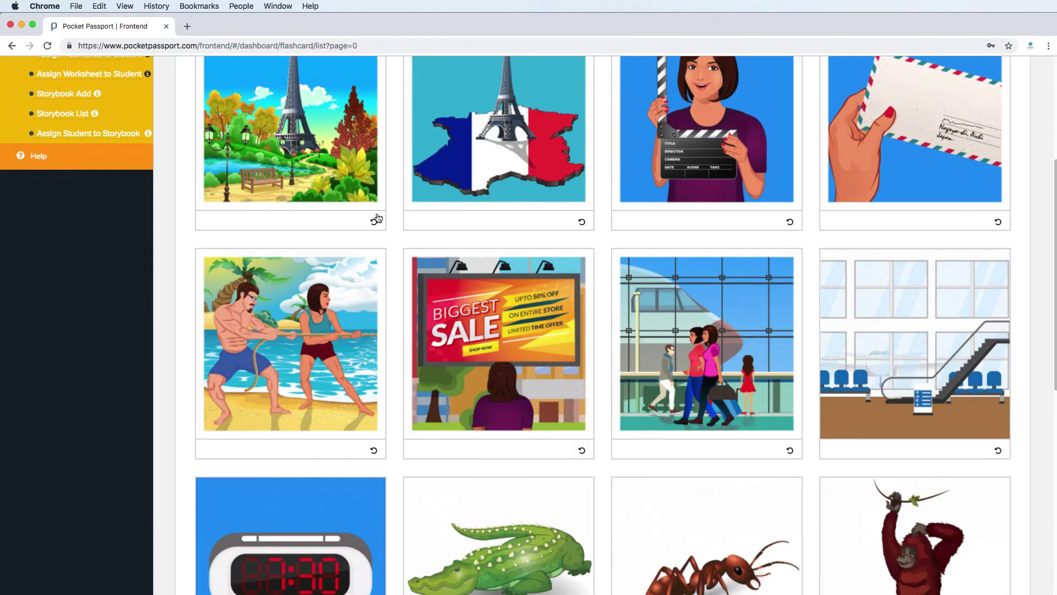
click(671, 183)
scroll(675, 187, down, 4)
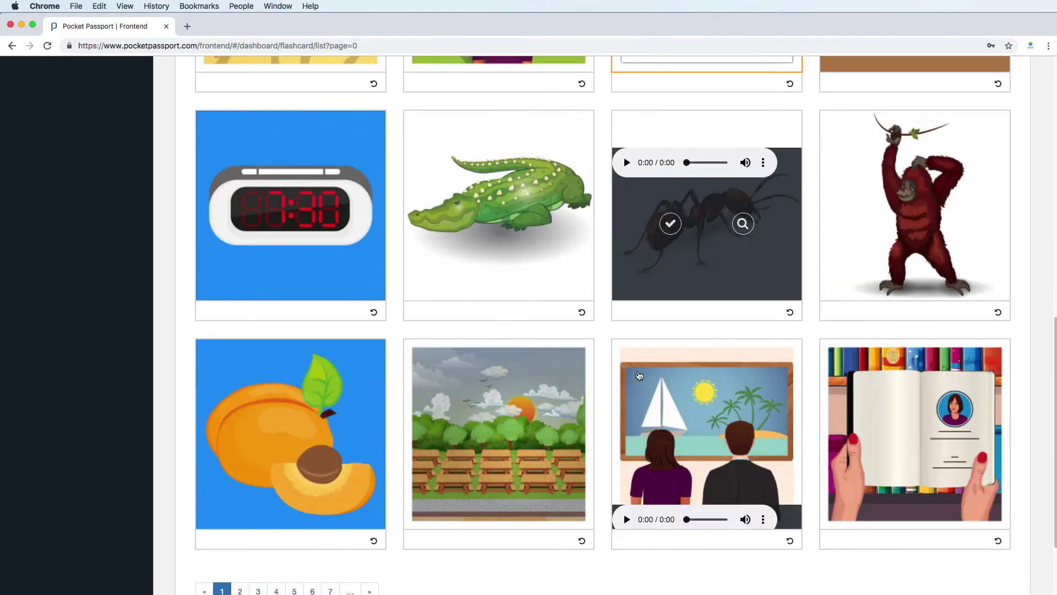
click(670, 435)
click(877, 434)
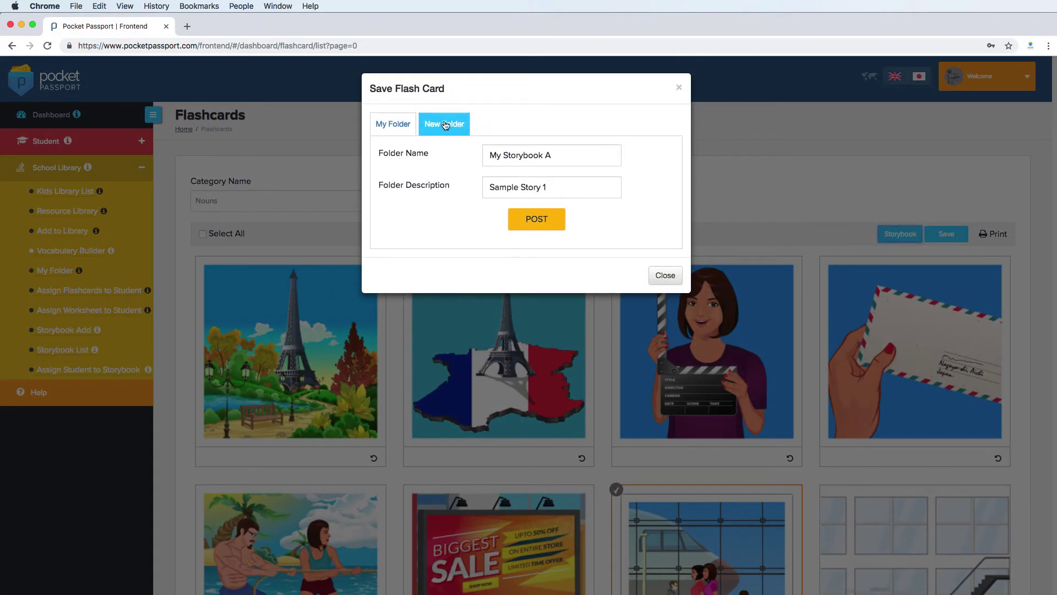
Step: Add the selected noun flashcards to the existing My Storybook A folder
click(403, 125)
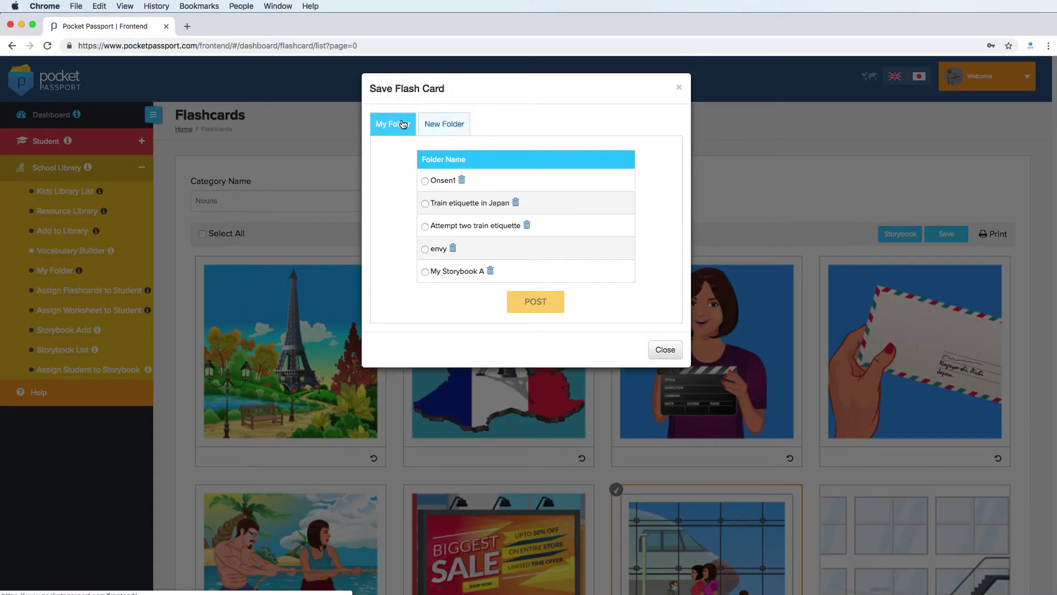
click(425, 272)
click(535, 301)
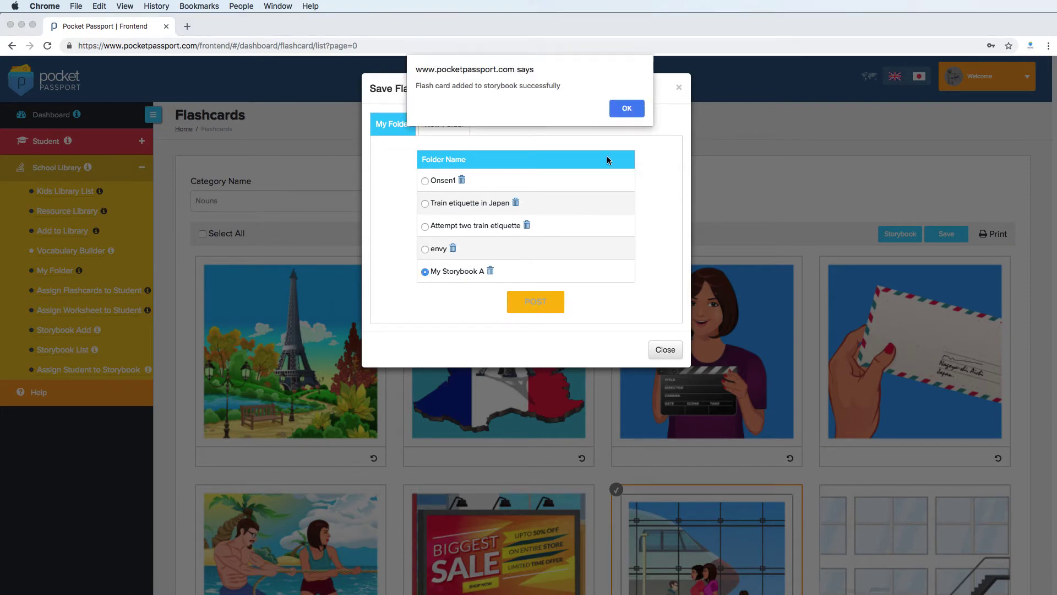
click(625, 106)
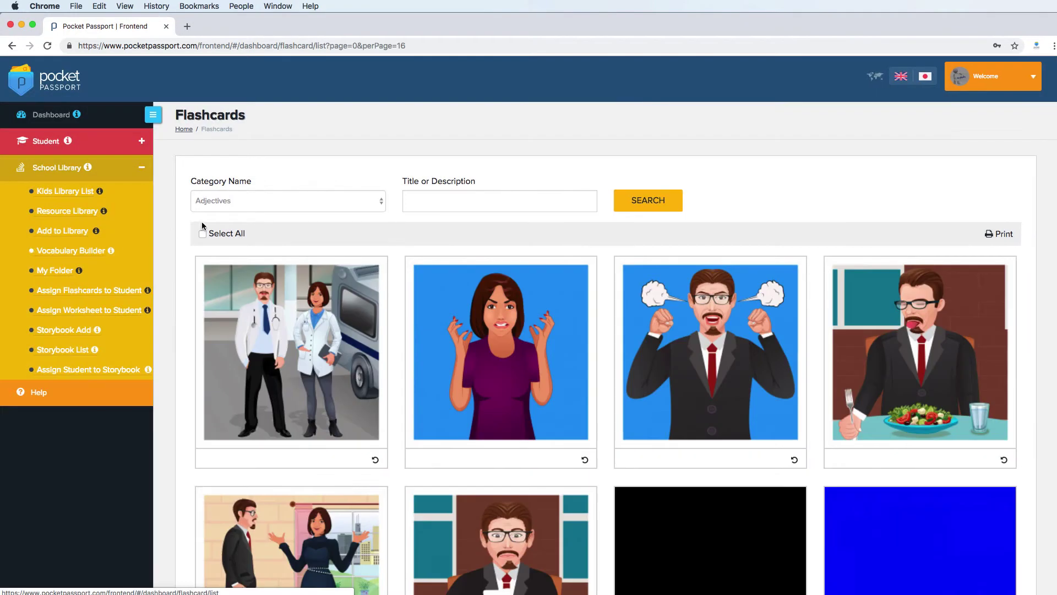
Step: Show the Superstitions (Western) category and select all of its flashcards
click(199, 202)
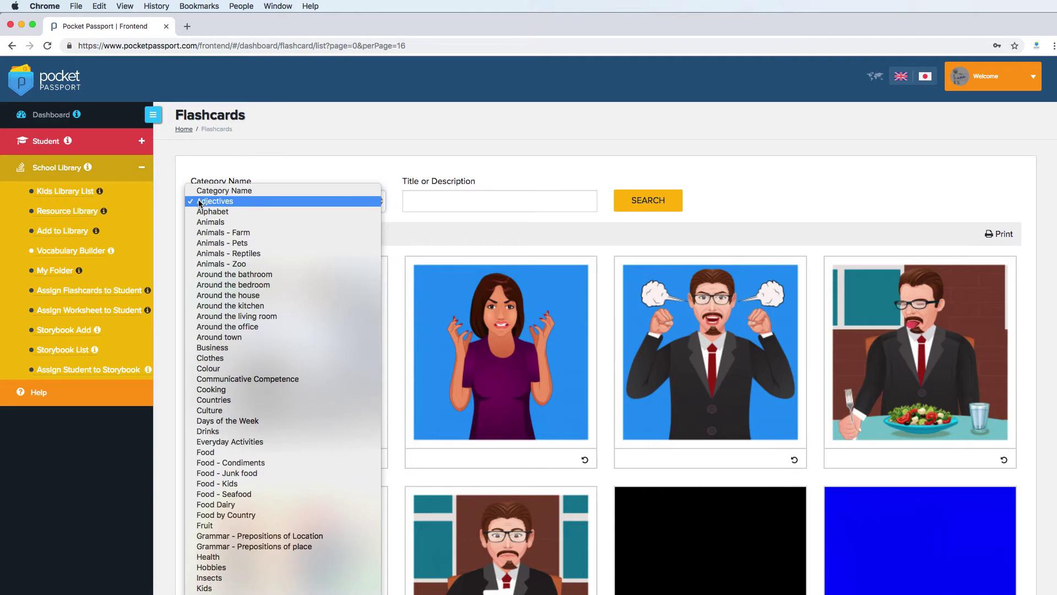
scroll(234, 325, down, 10)
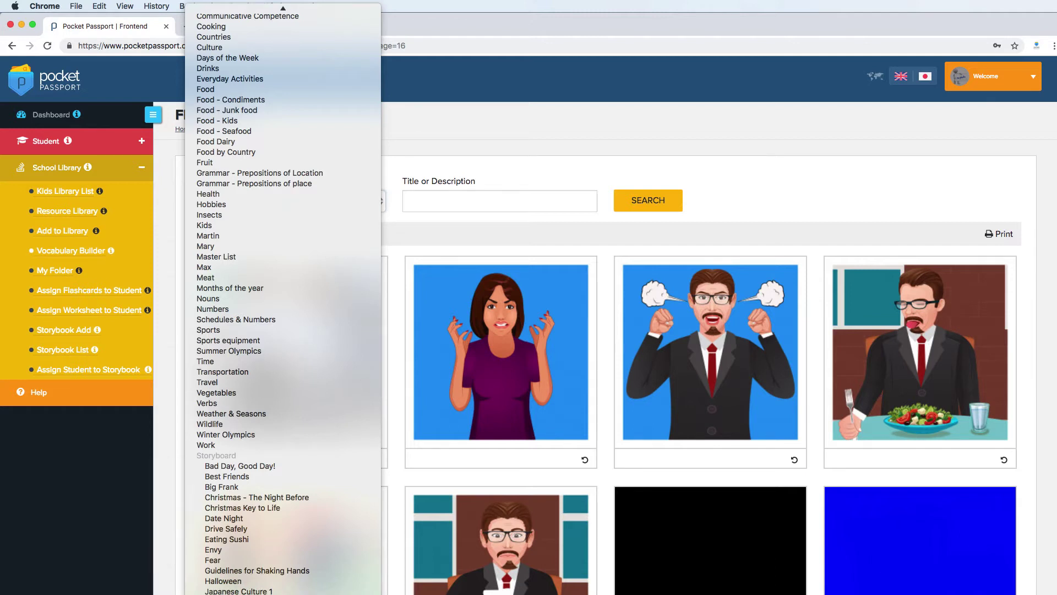
key(Return)
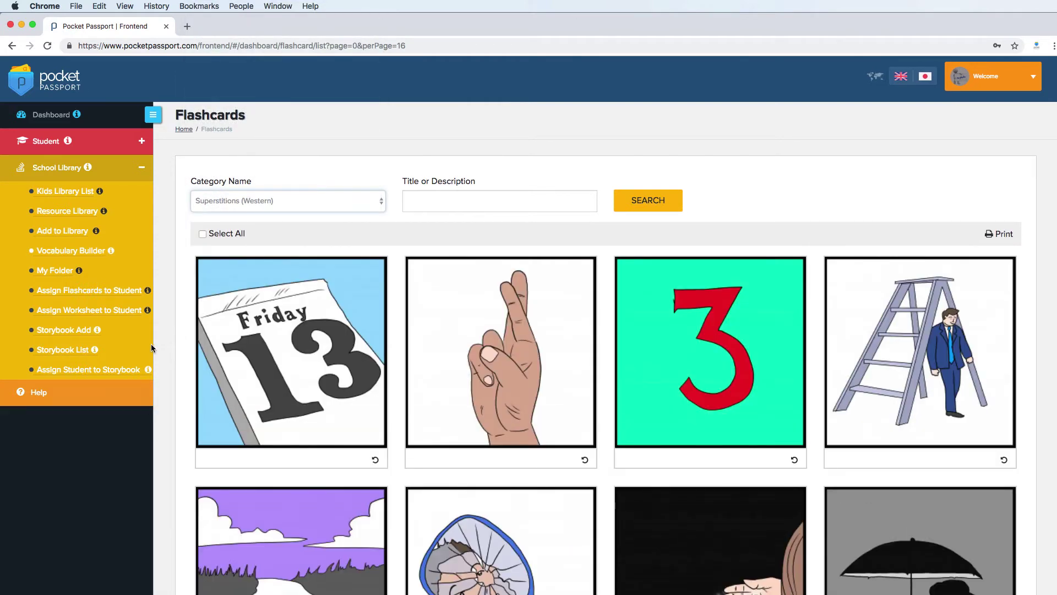
click(203, 234)
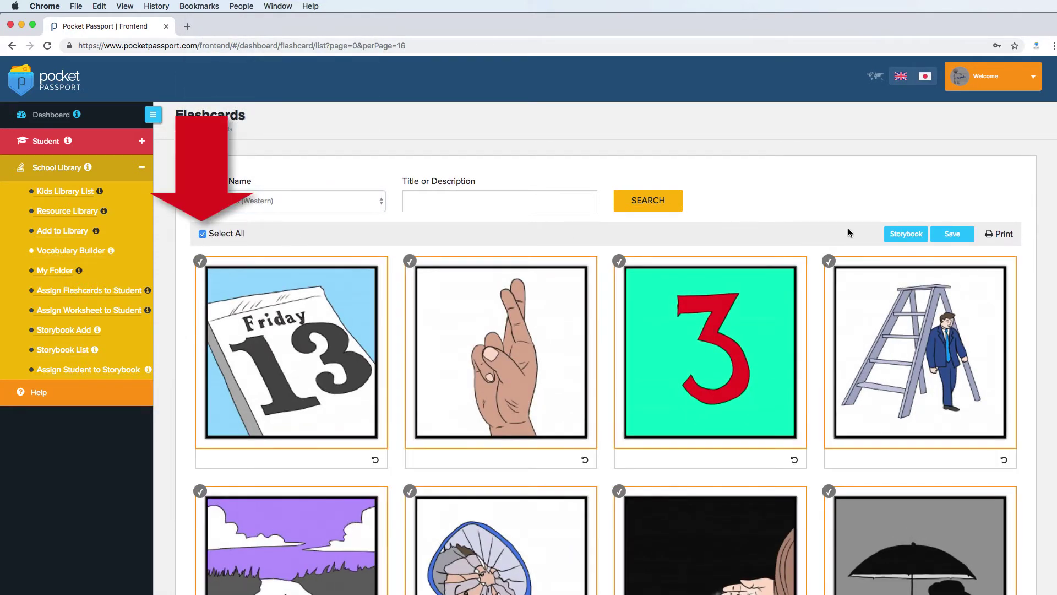
Step: Save the selected cards to a new storybook folder named "Superstitions" with the description "Talking about superstitions"
click(952, 234)
click(447, 123)
click(512, 154)
text(Superstitions)
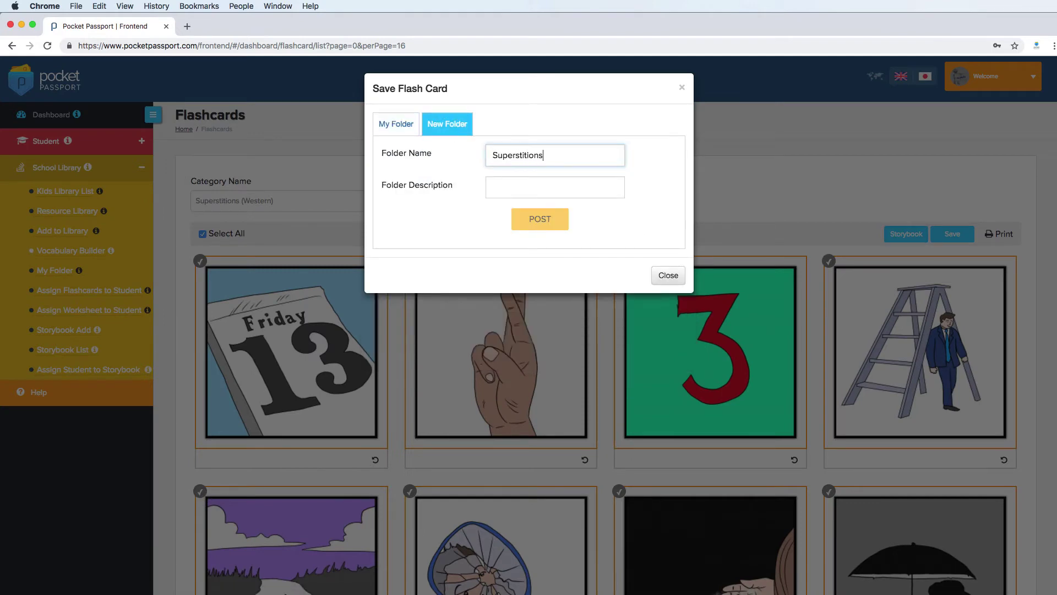
key(Tab)
text(Talking about superstitions)
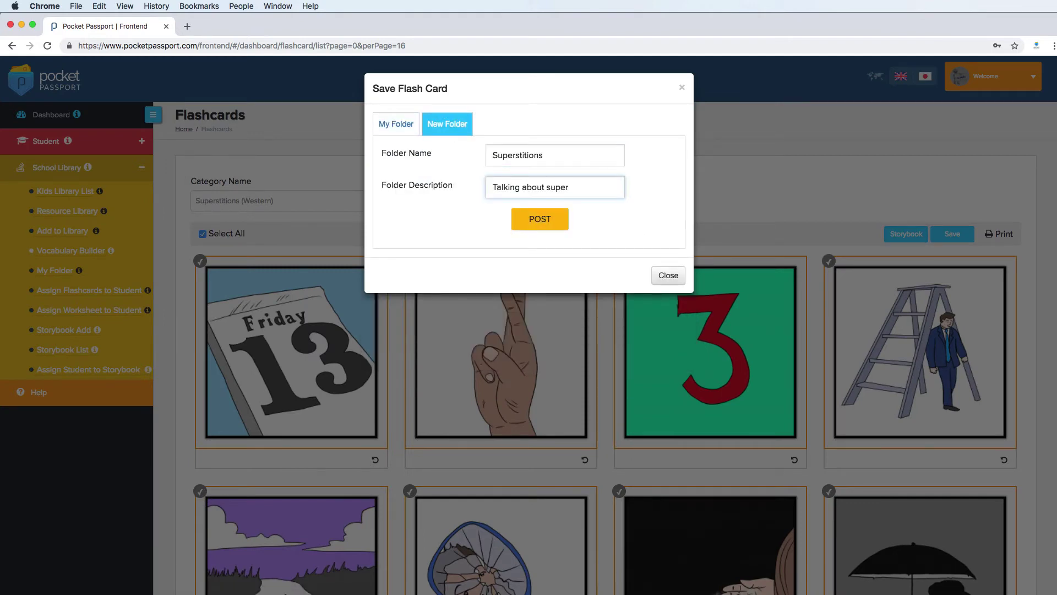
click(540, 219)
click(628, 106)
Step: Open the Storybook Add page, choose the Superstitions folder and place its ladder flashcard in the page's image area
click(35, 335)
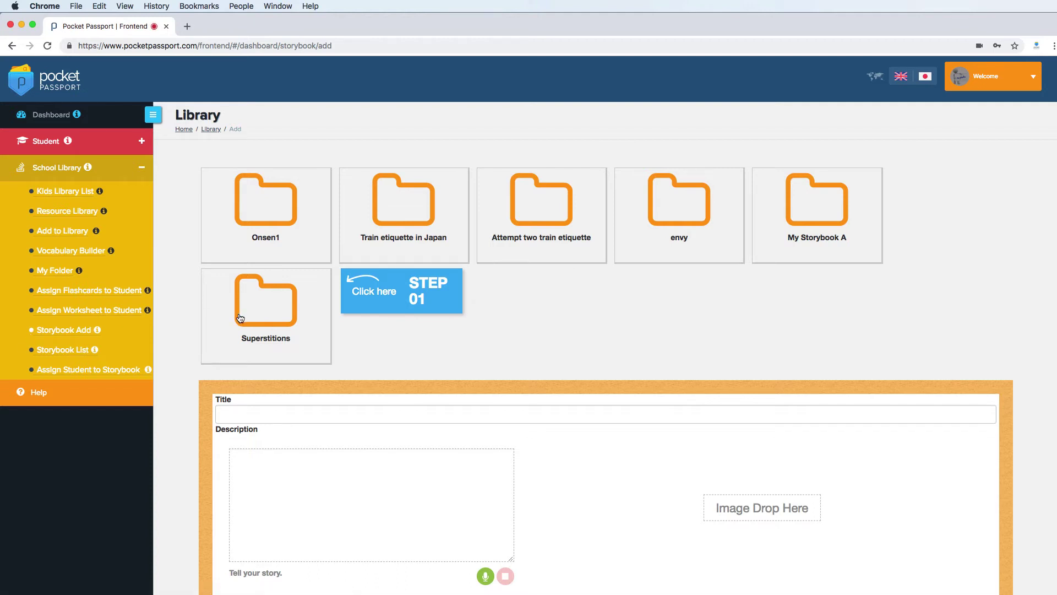
click(215, 280)
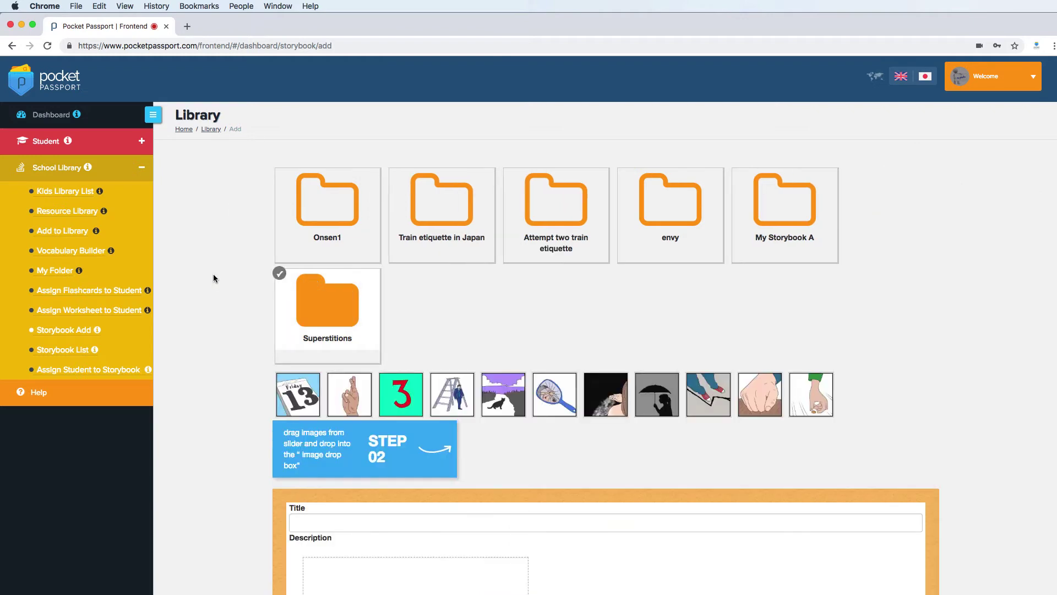
scroll(214, 274, down, 6)
scroll(214, 275, up, 1)
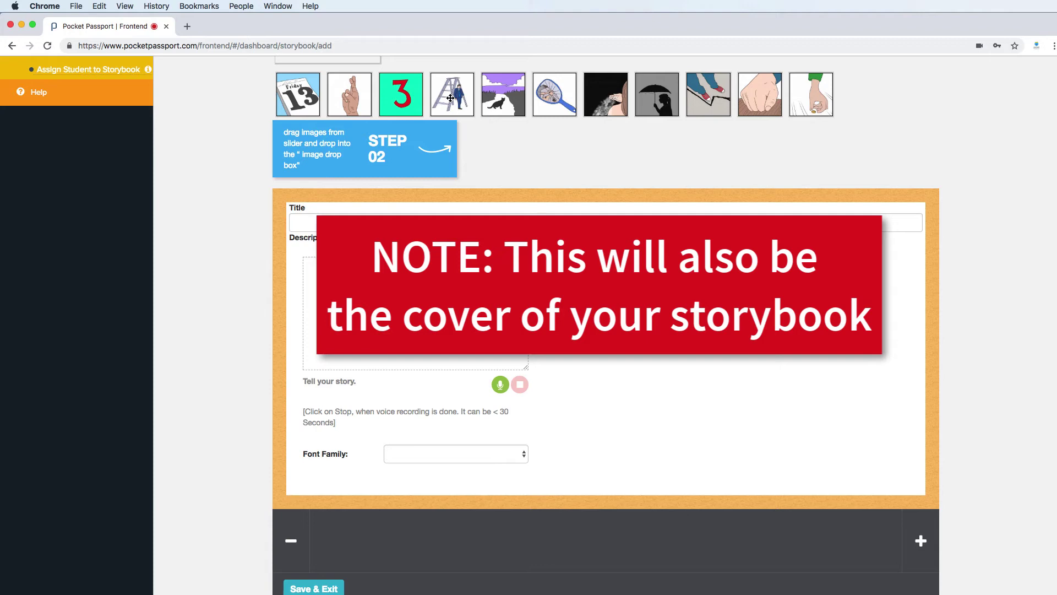
drag(450, 98, 633, 264)
Step: Title the storybook "Superstitions"
click(380, 166)
text(Supe)
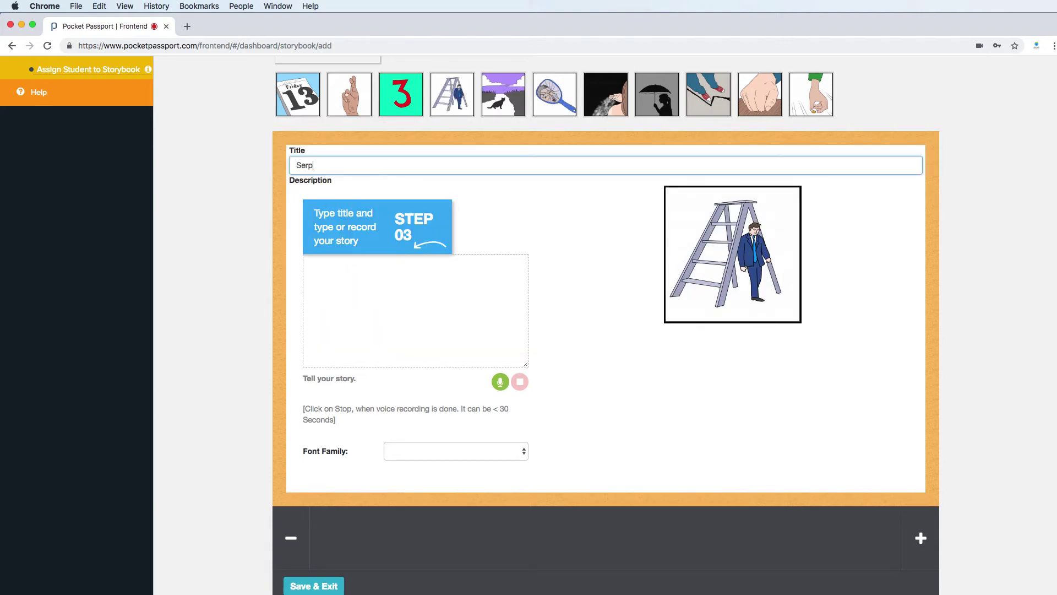
key(BackSpace)
key(BackSpace)
key(BackSpace)
key(BackSpace)
text(Superstitions)
Step: Set the font to Arial and enter "There are many superstitions all over the world. In North America it is bad luck to walk under a ladder."
click(393, 448)
click(397, 407)
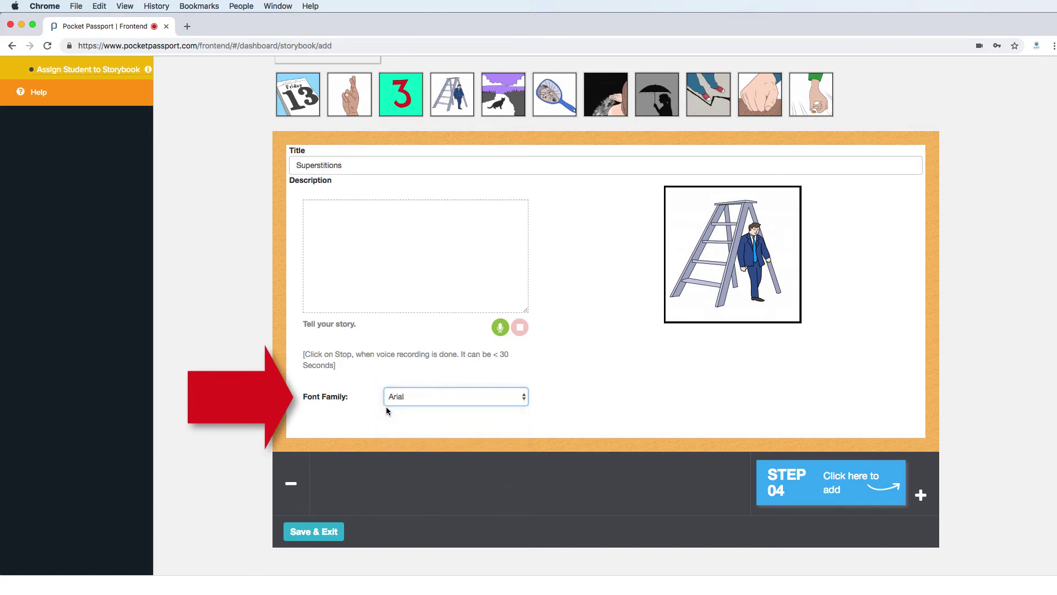
text(There are many superstitions all over the world. In North)
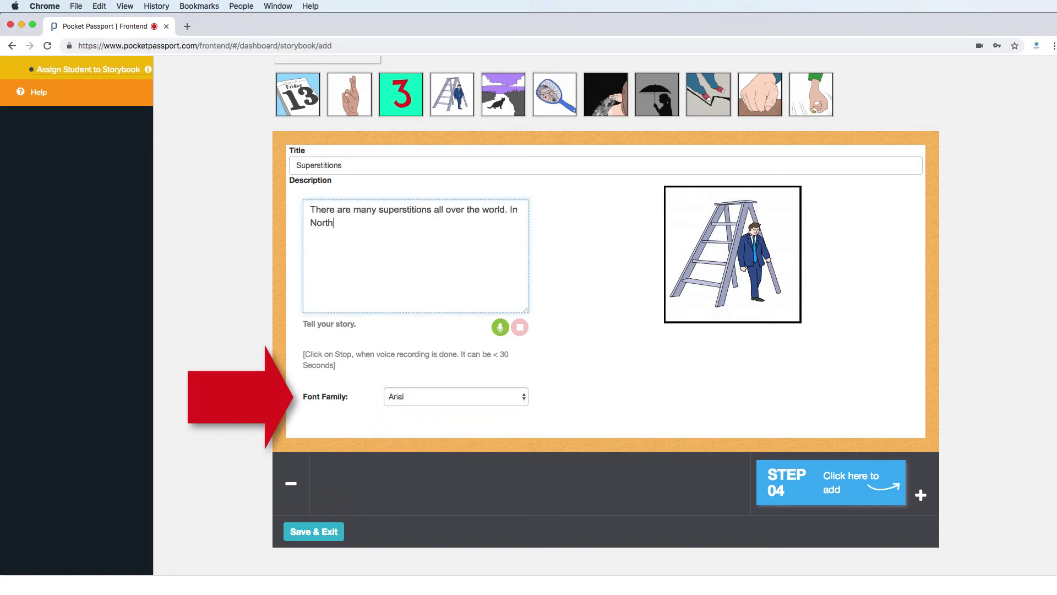
text( America it is bad luck to walk under a ladder.)
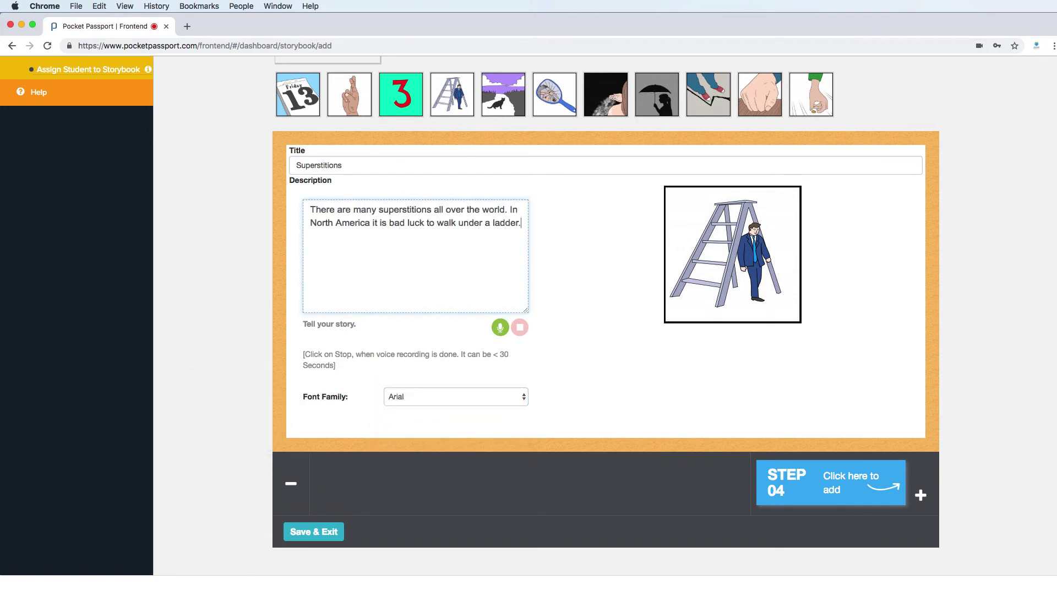
Step: Record a voice narration for the ladder page, play it back and add the page to the storybook
click(500, 328)
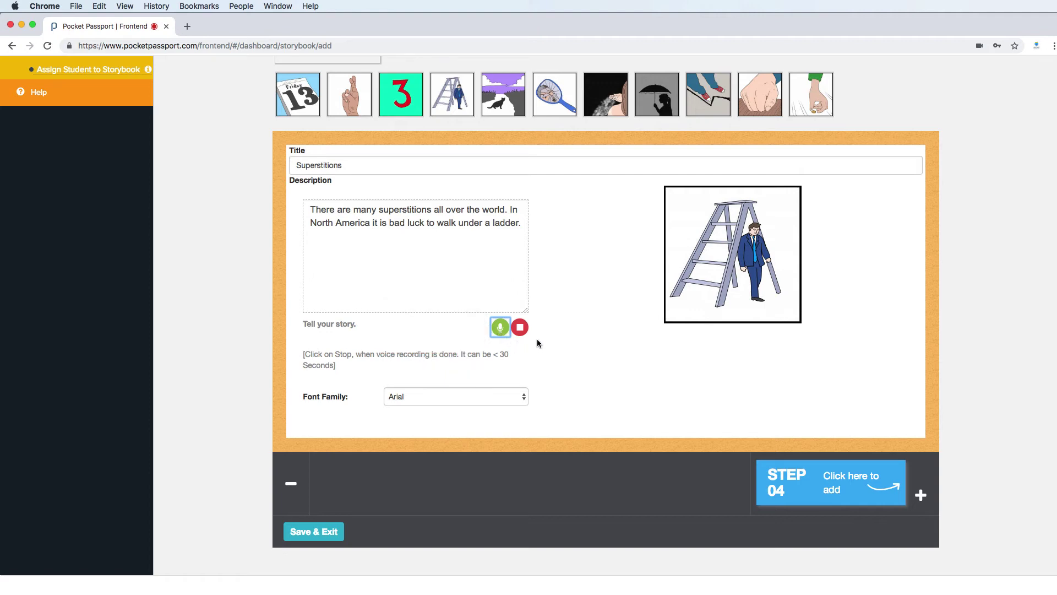
click(520, 327)
click(317, 355)
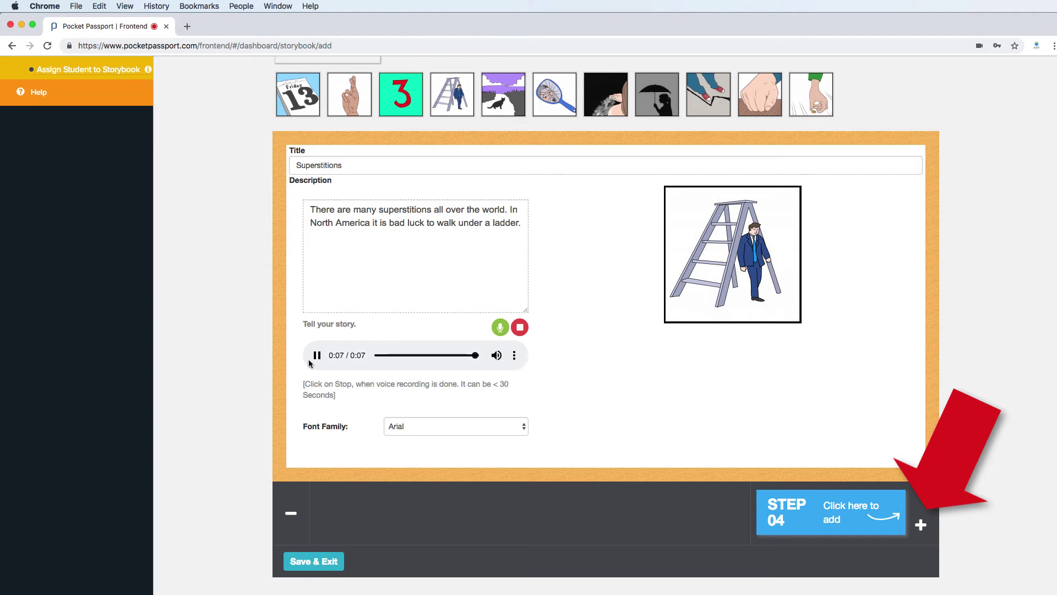
click(920, 524)
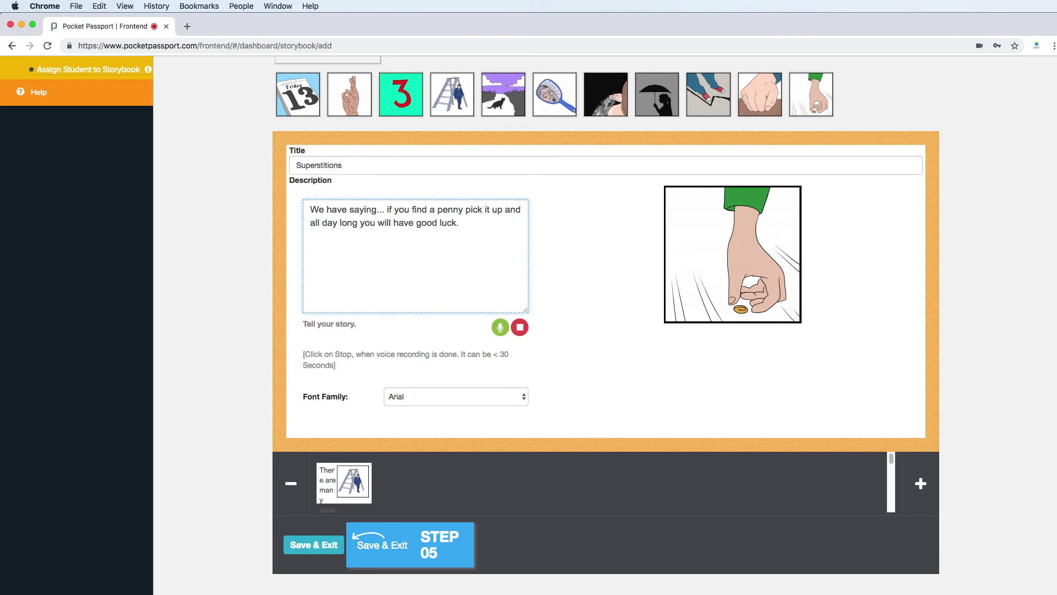
Step: Add the penny page and finish the crossed-fingers text with "for good luck or when we are telling a fib it cancels out the lie."
click(920, 483)
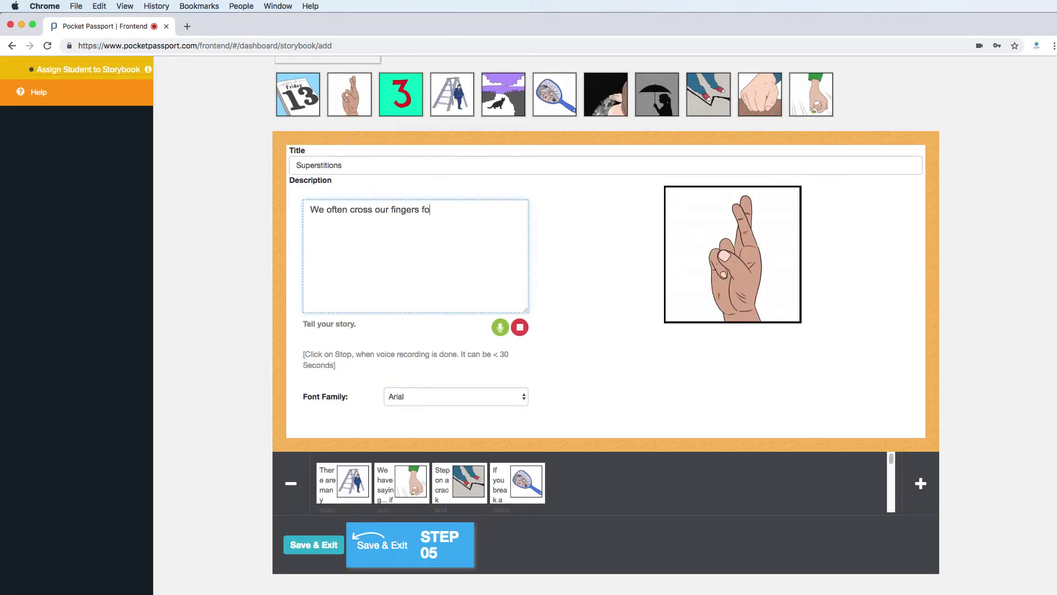
text(r good luck or when we are telling a fib it cancels out the lie.)
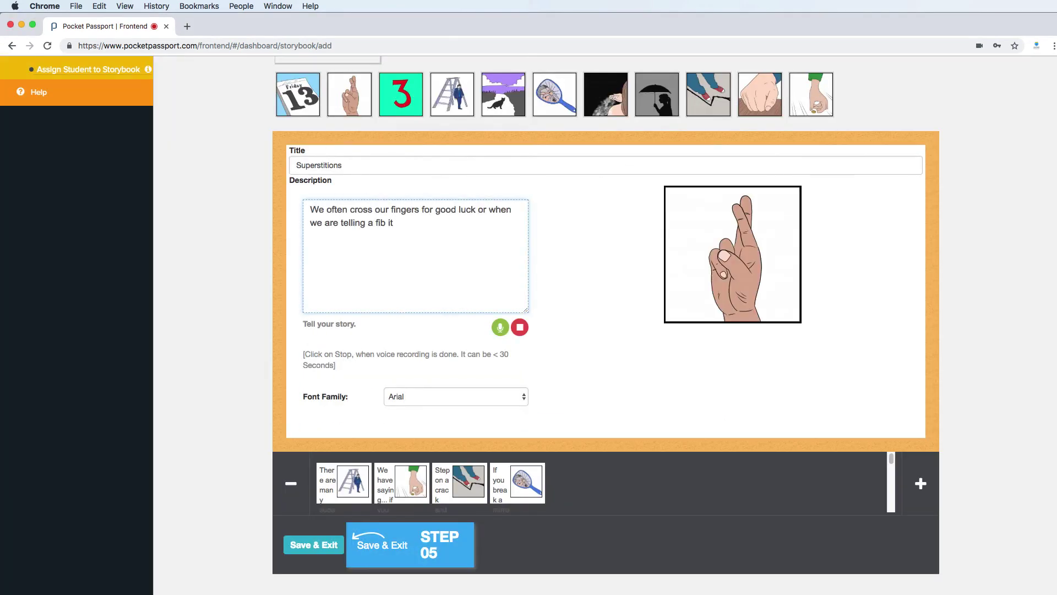
click(520, 328)
Step: Enter "It is bad luck to open an umbrella inside." on the umbrella page, and save and exit the storybook
text(It is bad luck to open an umbrella inside.)
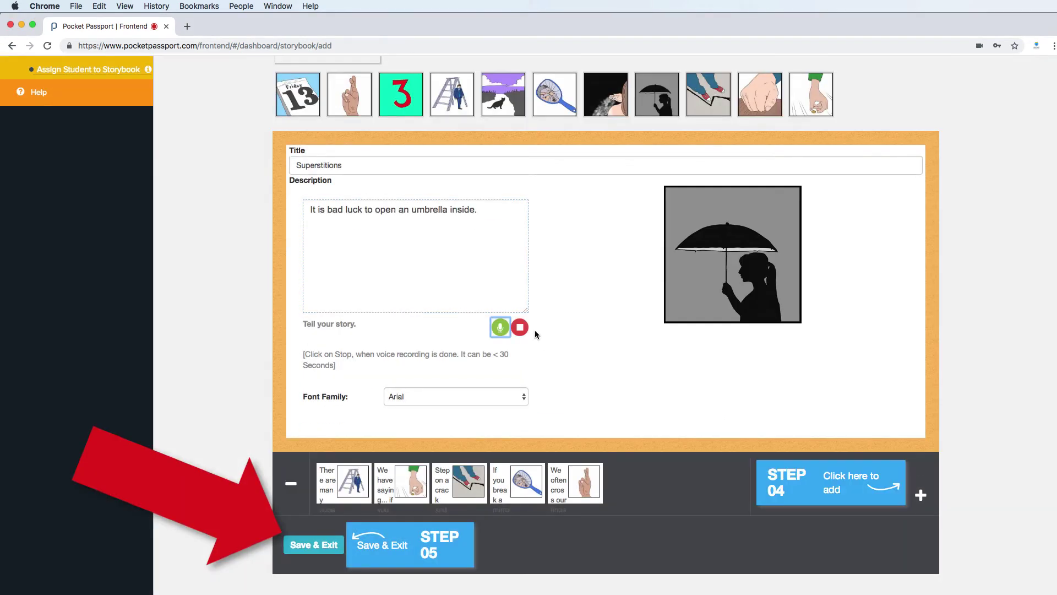
click(307, 546)
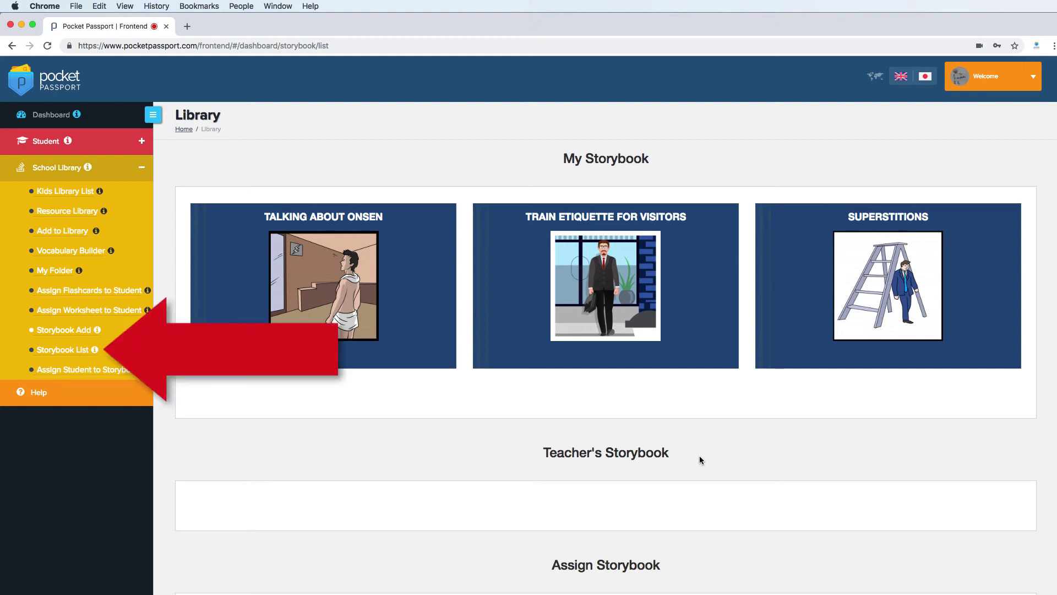
Step: View the saved Superstitions storybook and play the voice recordings of its ladder page and penny page
mouse_move(1008, 355)
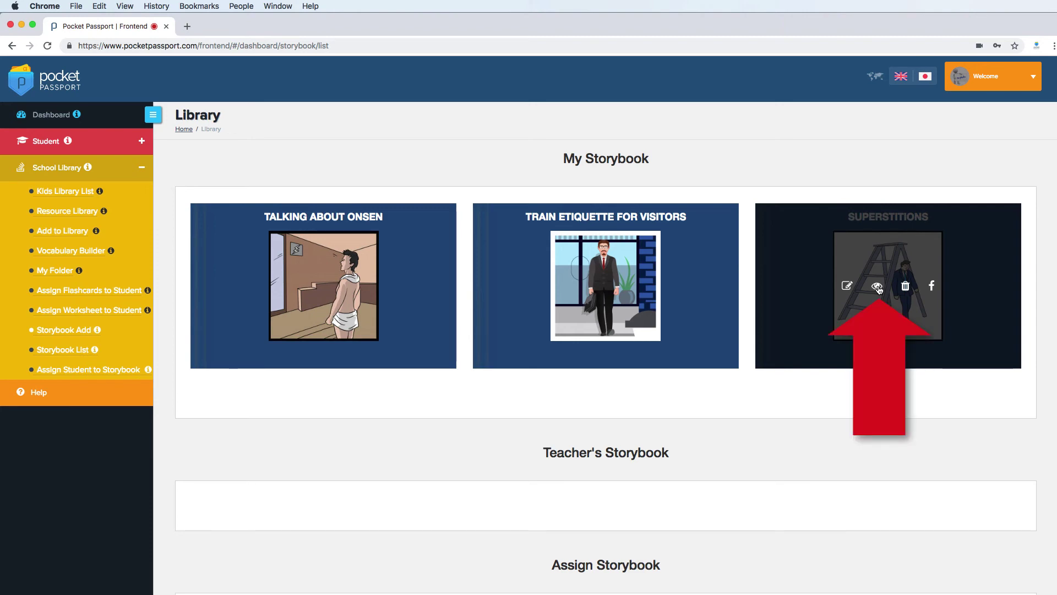
click(877, 287)
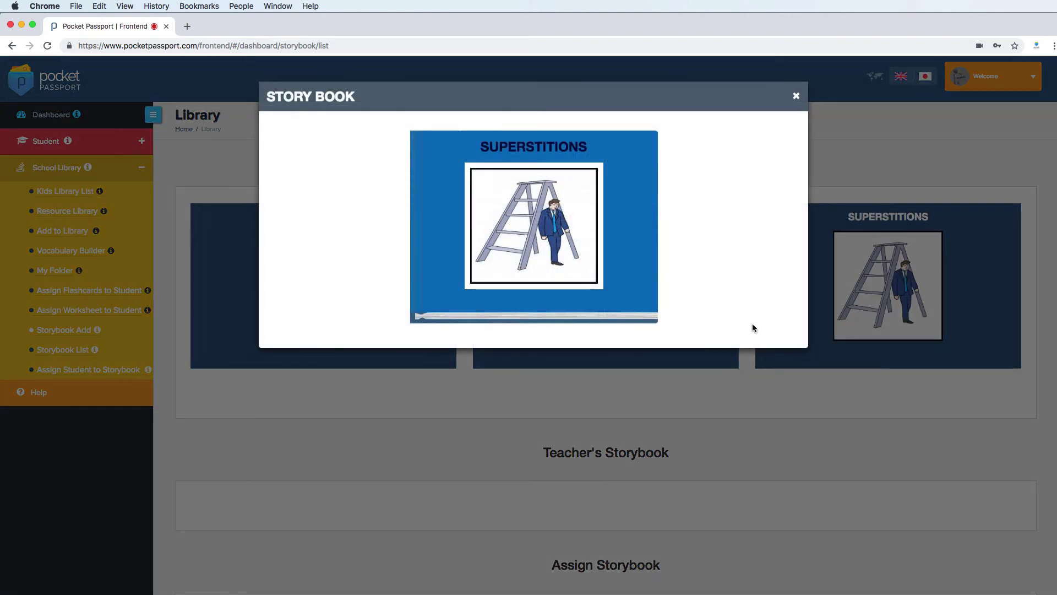
click(647, 306)
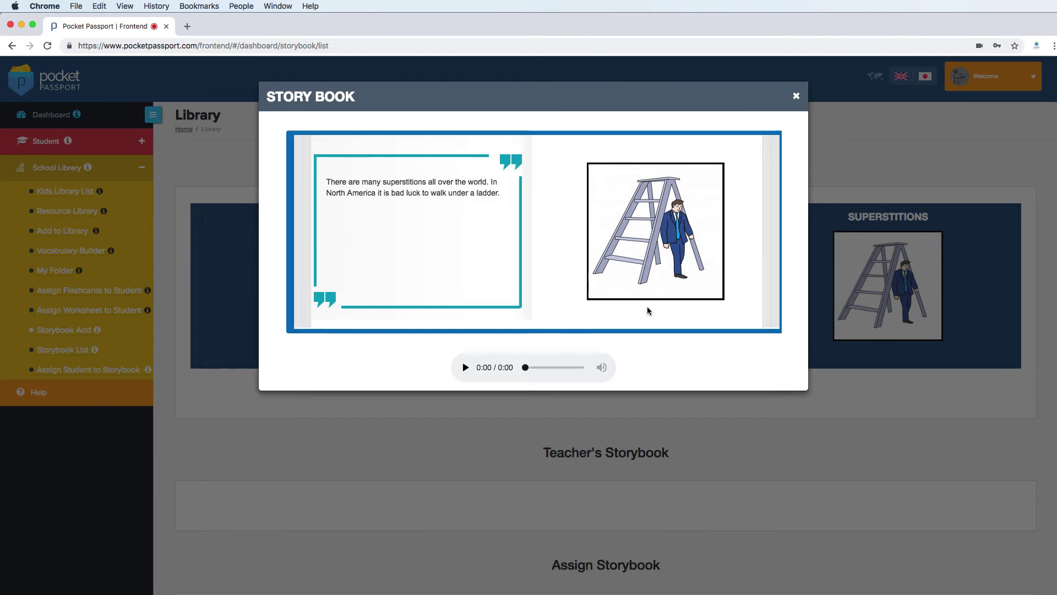
click(465, 367)
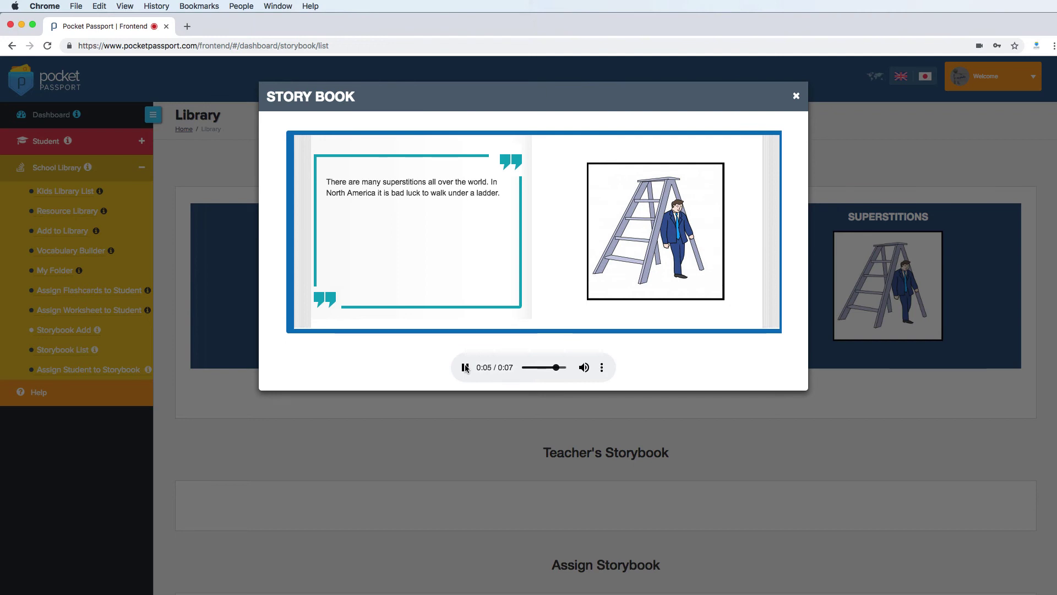
click(778, 316)
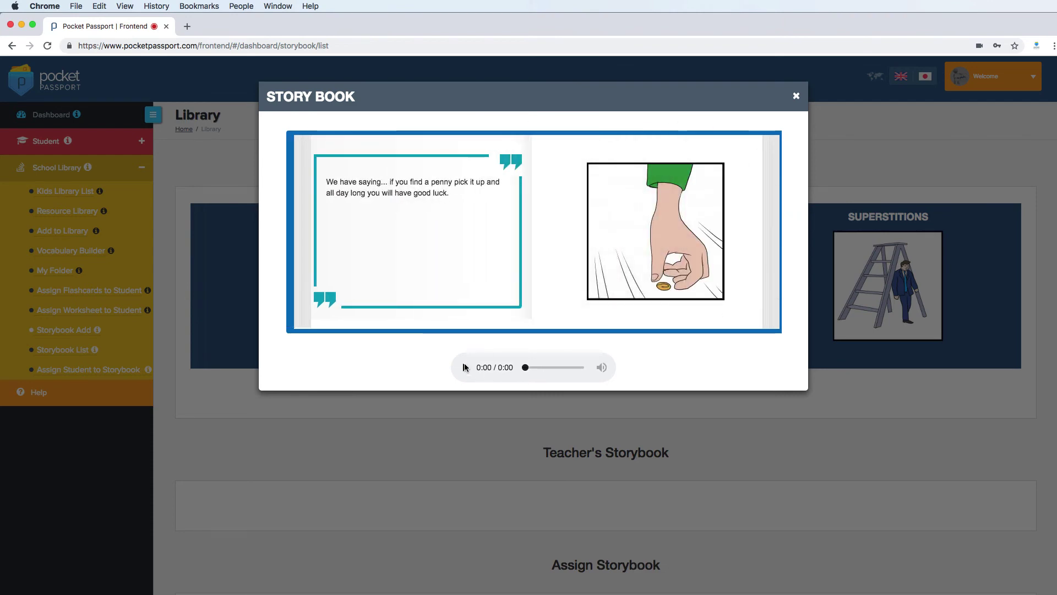
click(464, 368)
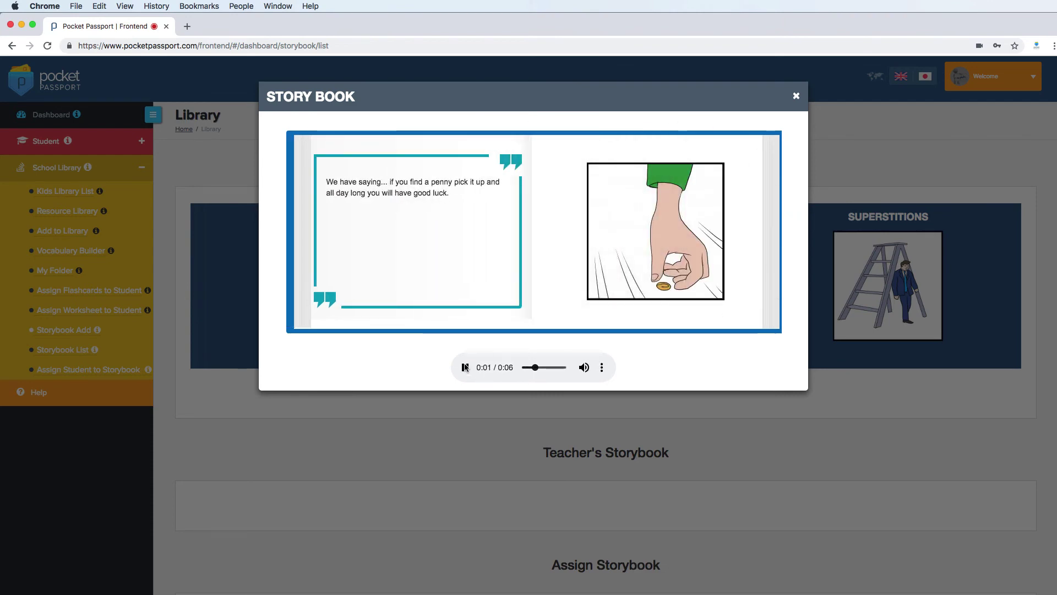